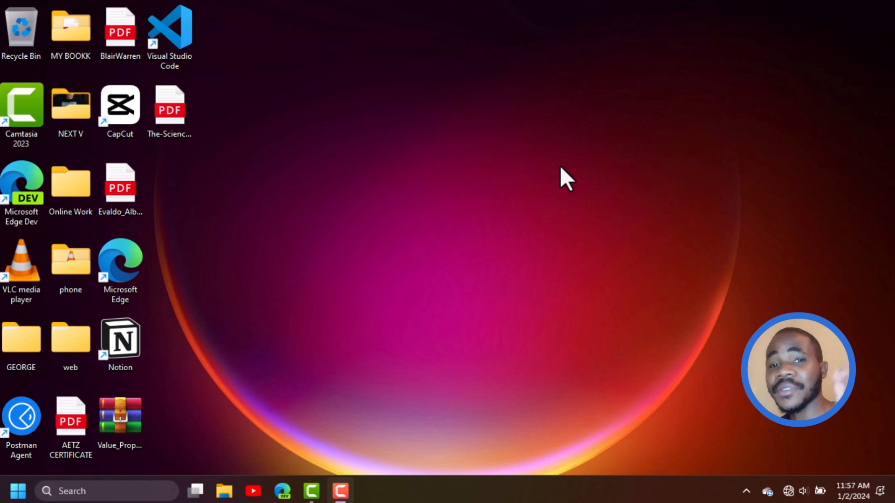
# Launch Word from the full list of installed apps
pyautogui.click(18, 491)
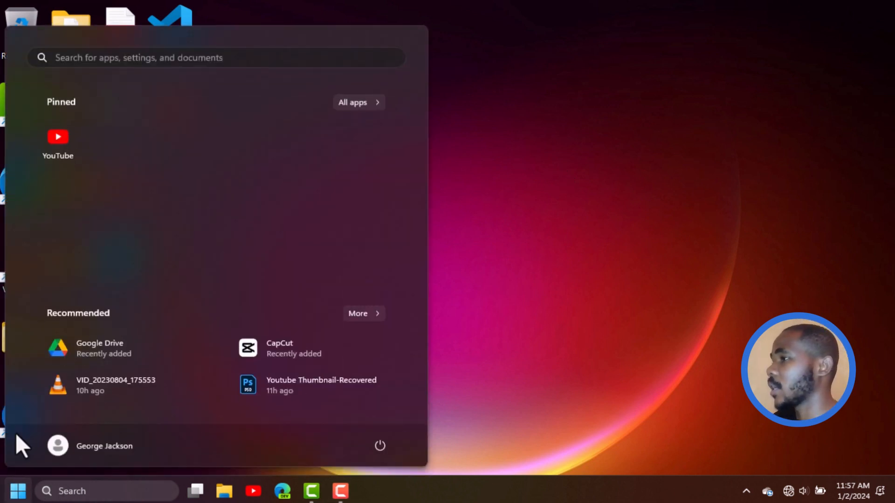
pyautogui.click(356, 100)
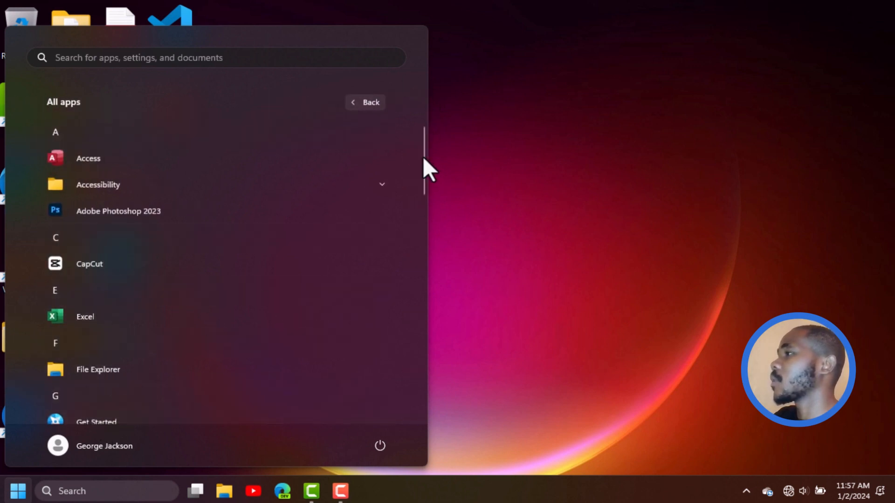
pyautogui.moveTo(423, 157); pyautogui.dragTo(416, 386)
pyautogui.click(139, 342)
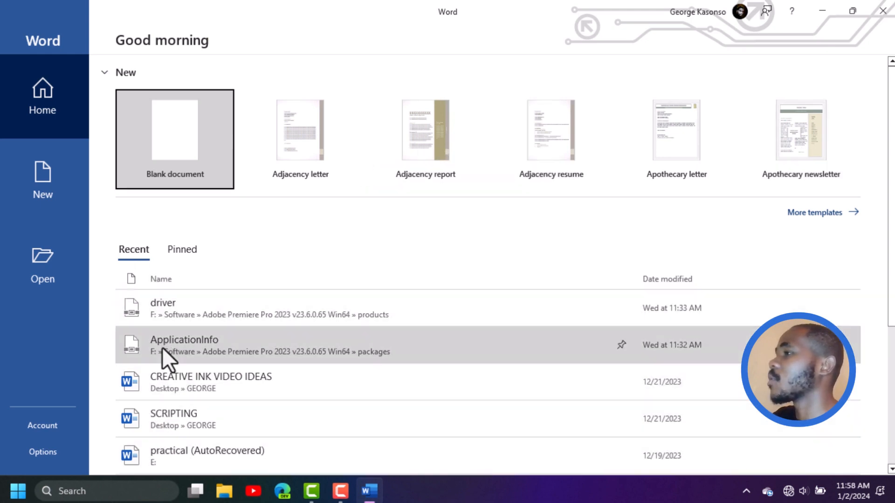
# Pin the CREATIVE INK VIDEO IDEAS document from the recent files and view it in the pinned list
pyautogui.click(185, 252)
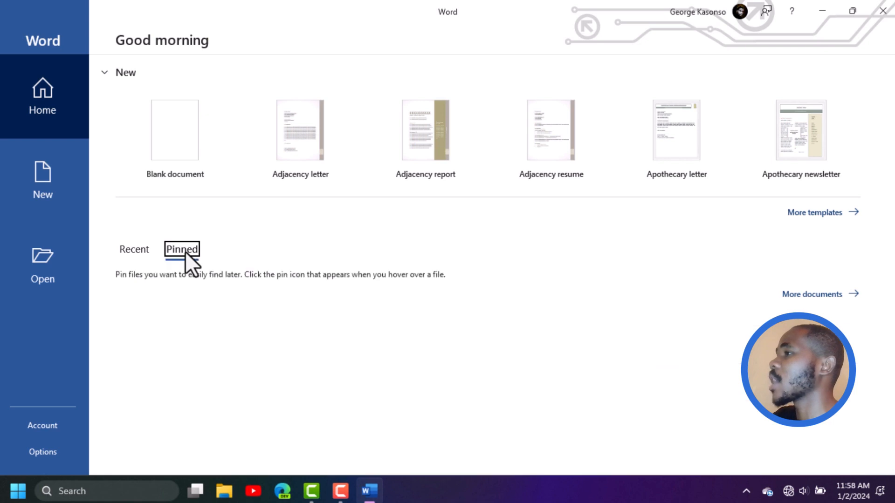
pyautogui.click(127, 250)
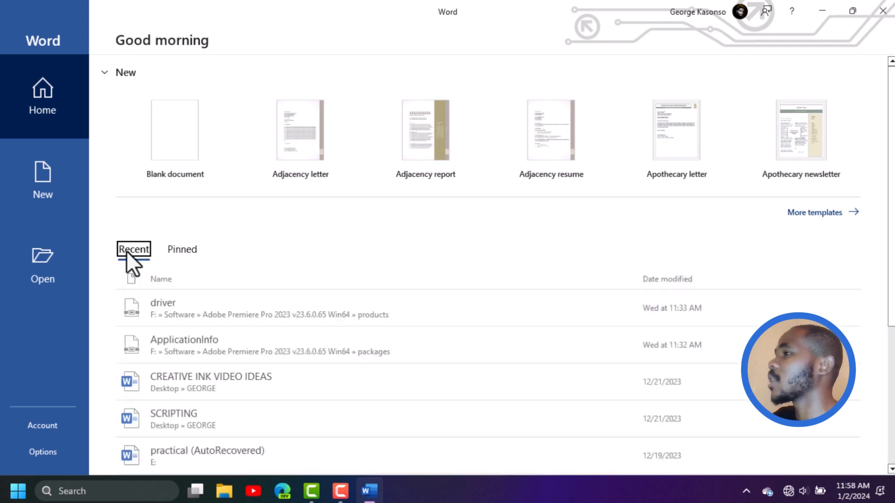
pyautogui.click(182, 249)
pyautogui.click(136, 247)
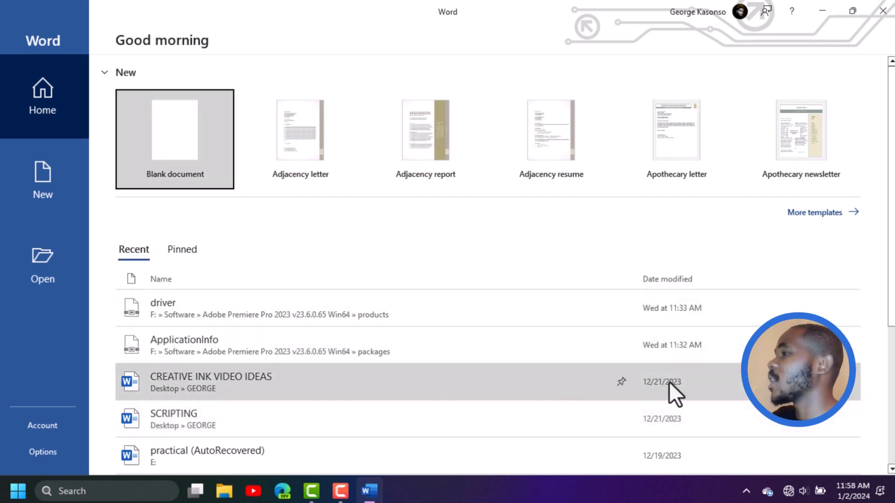
pyautogui.click(621, 381)
pyautogui.scroll(-4, 620, 382)
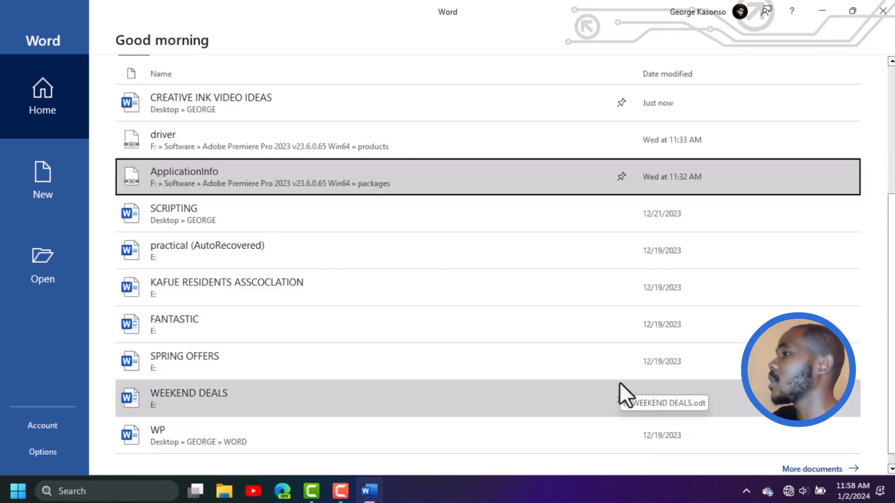
pyautogui.scroll(4, 641, 187)
pyautogui.scroll(1, 233, 247)
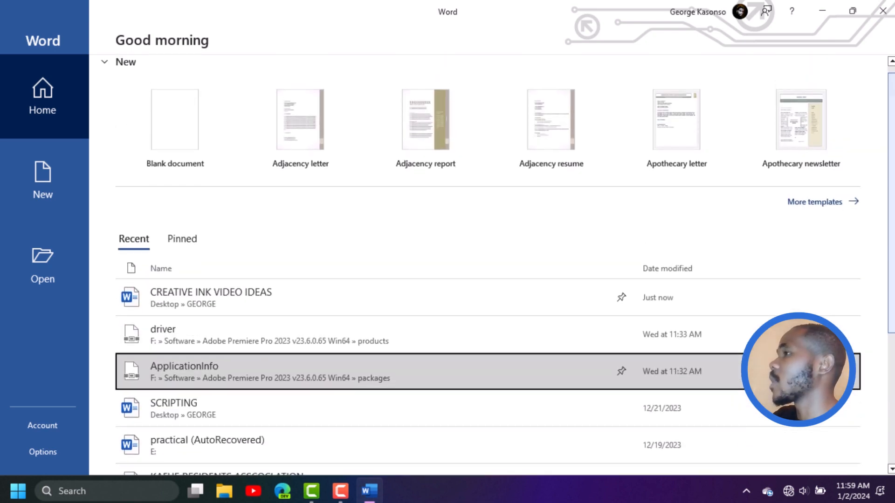
pyautogui.click(179, 233)
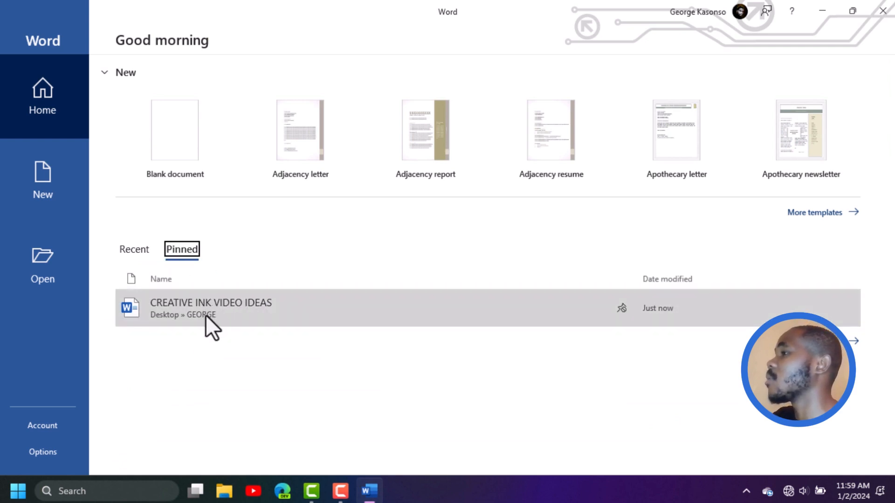
pyautogui.click(136, 250)
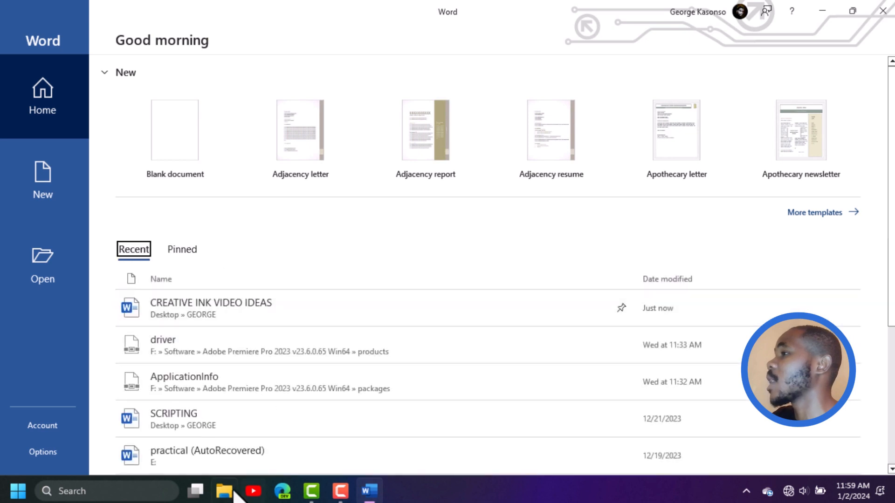
pyautogui.click(191, 249)
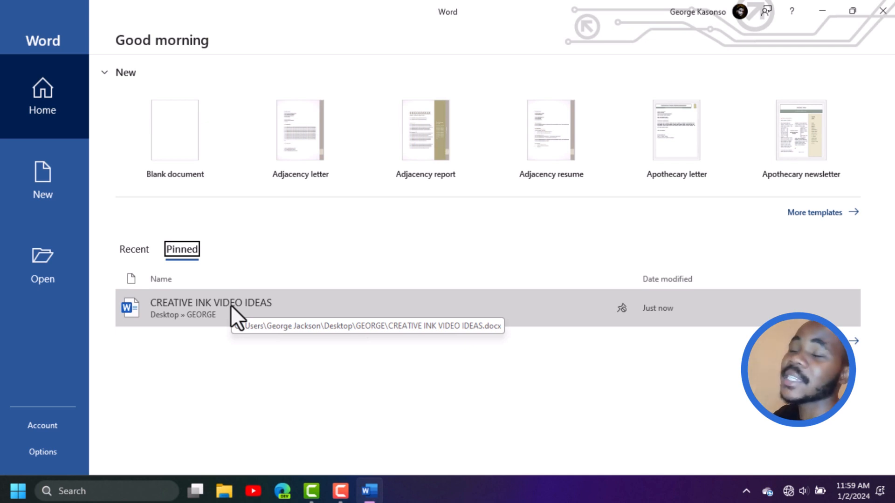
# Look at the options for starting a new document and at the This PC folders for opening existing files
pyautogui.click(52, 165)
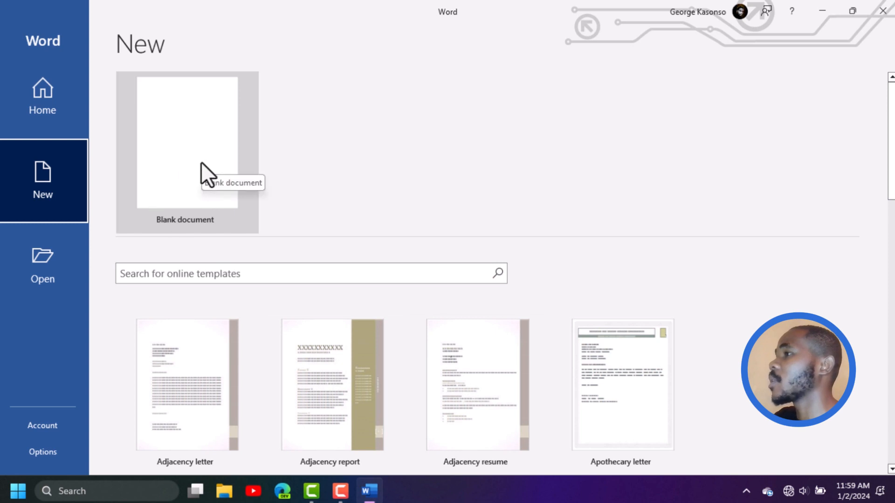
pyautogui.click(44, 286)
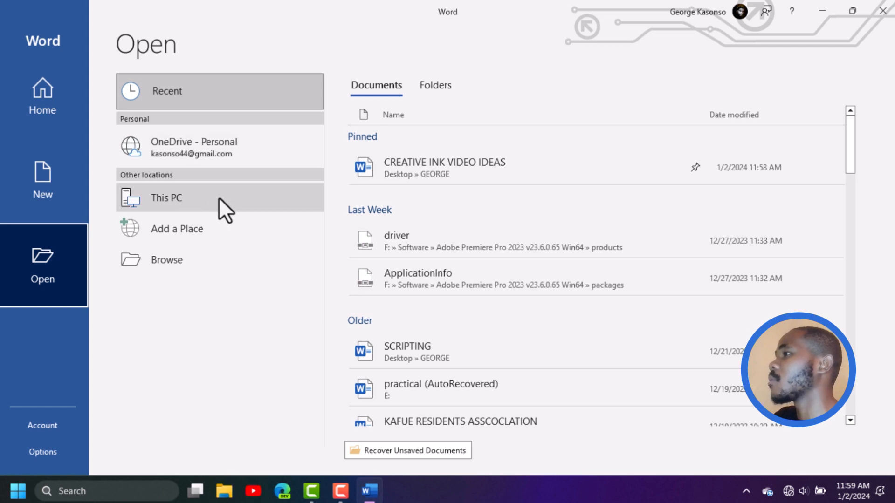
pyautogui.click(231, 197)
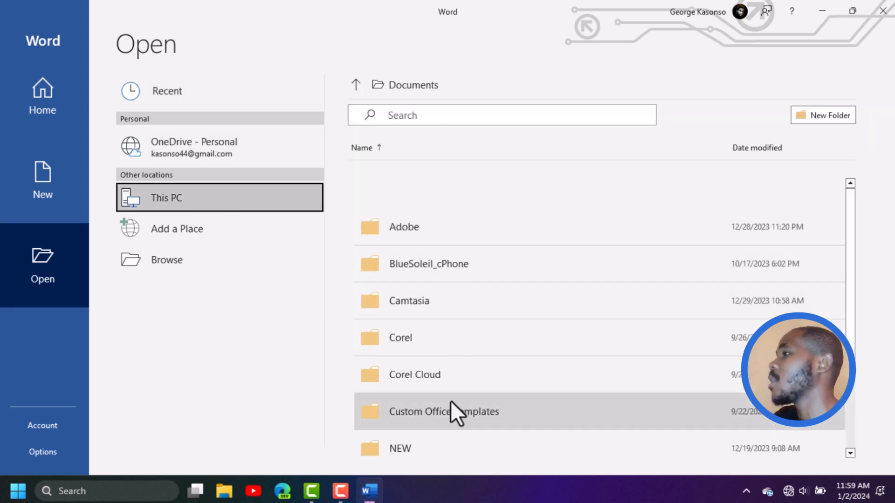
pyautogui.click(67, 69)
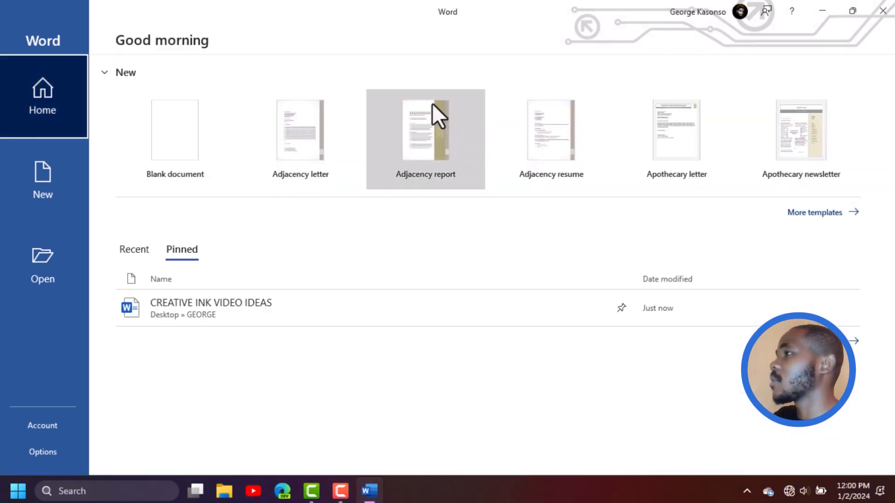
# Browse the full collection of document templates available for new documents
pyautogui.click(813, 214)
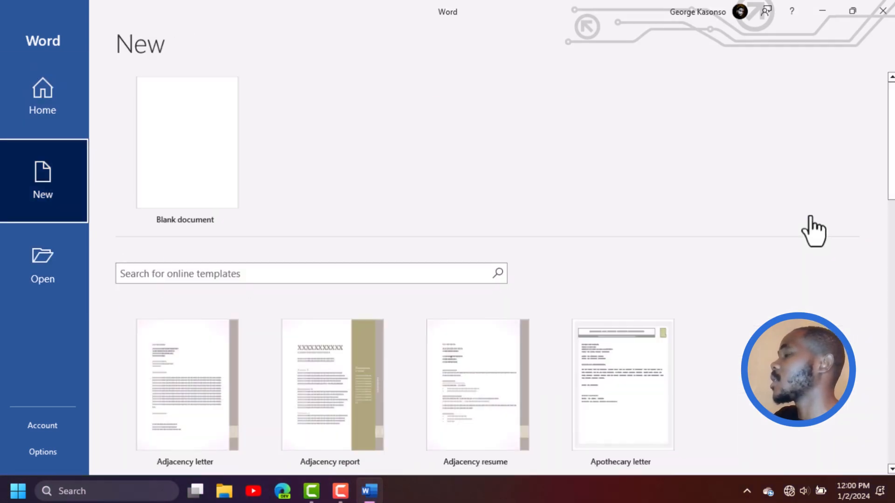
pyautogui.scroll(-5, 885, 155)
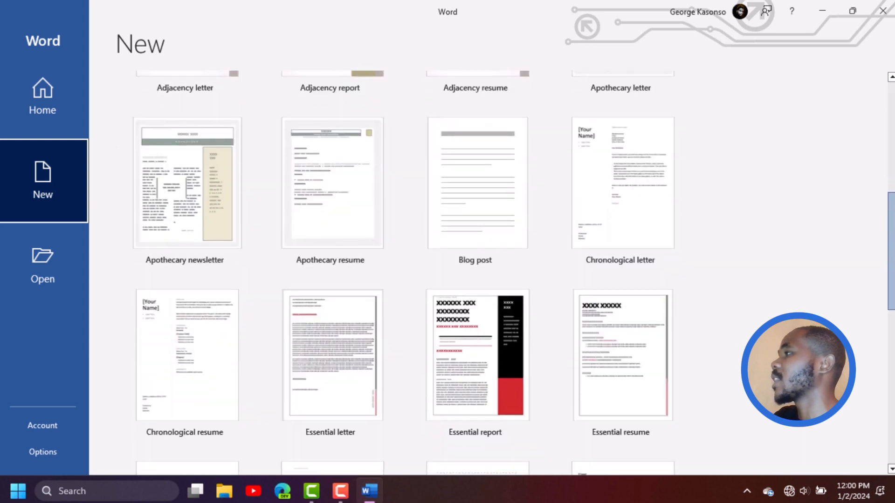
pyautogui.scroll(2, 447, 279)
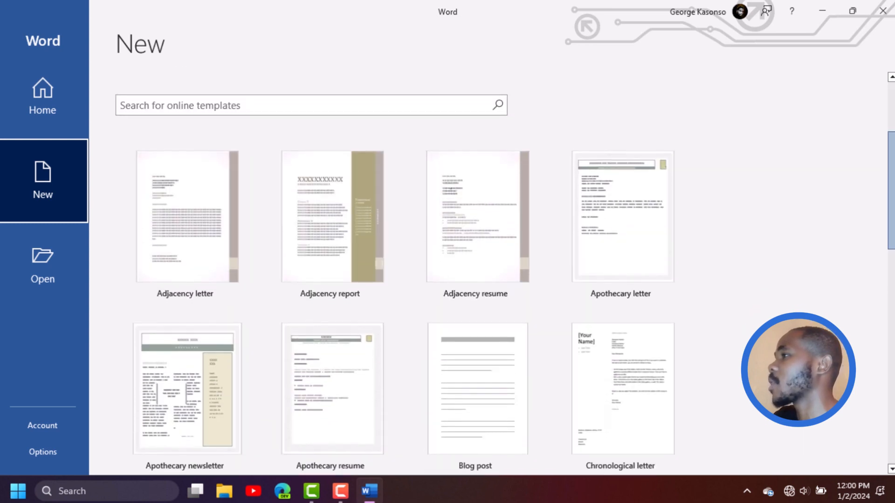
pyautogui.scroll(-1, 447, 279)
pyautogui.scroll(3, 448, 280)
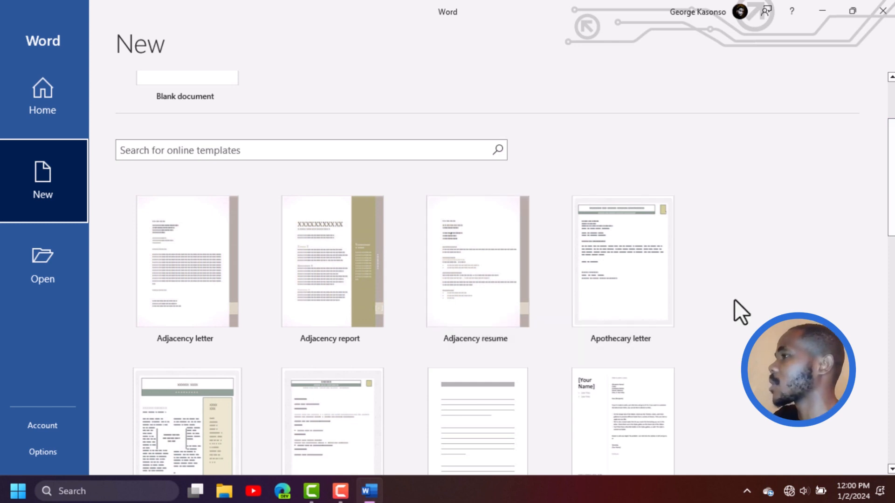
pyautogui.scroll(2, 638, 320)
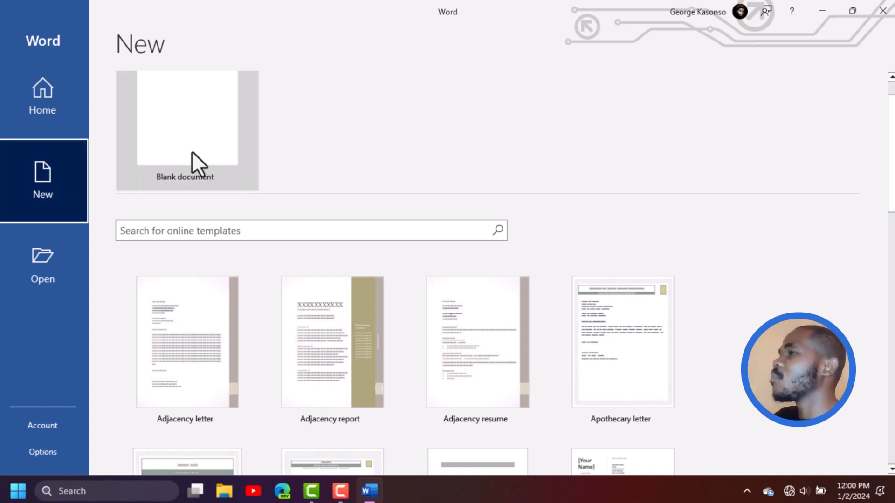
# Create a blank document and enter the sample text DJKFHSKJDFHKSJ in subscript
pyautogui.click(37, 100)
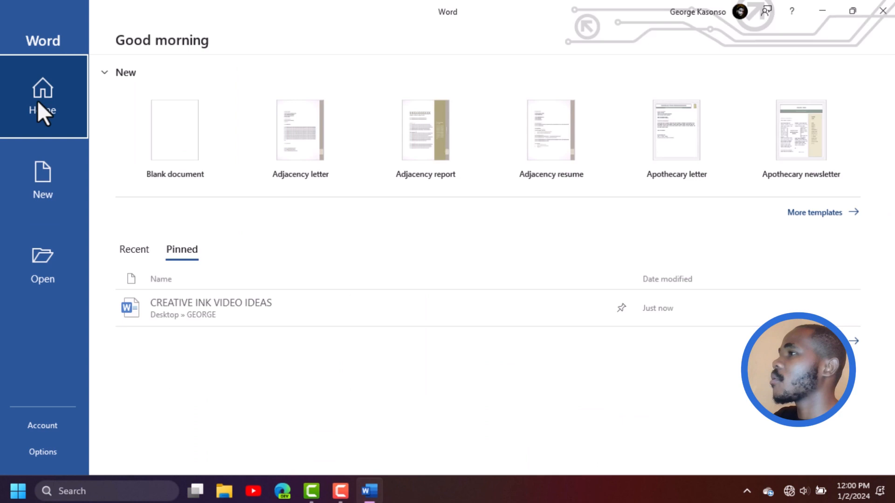
pyautogui.click(182, 175)
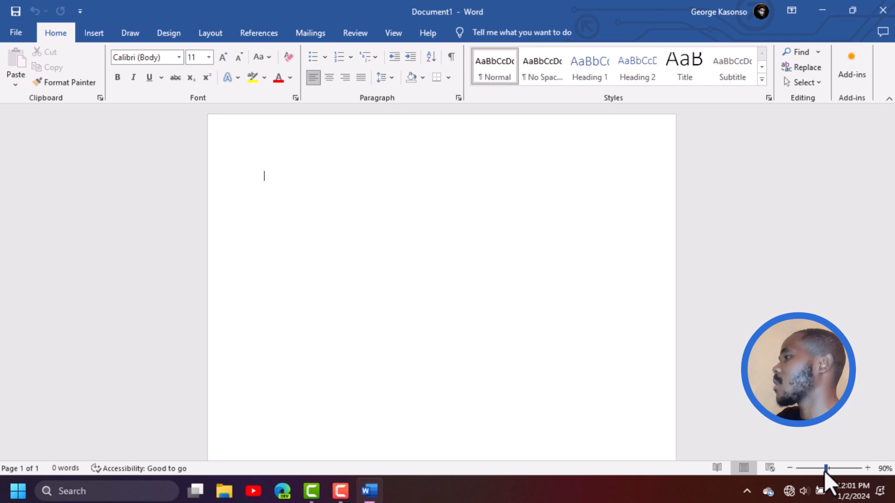
pyautogui.moveTo(824, 470); pyautogui.dragTo(801, 466)
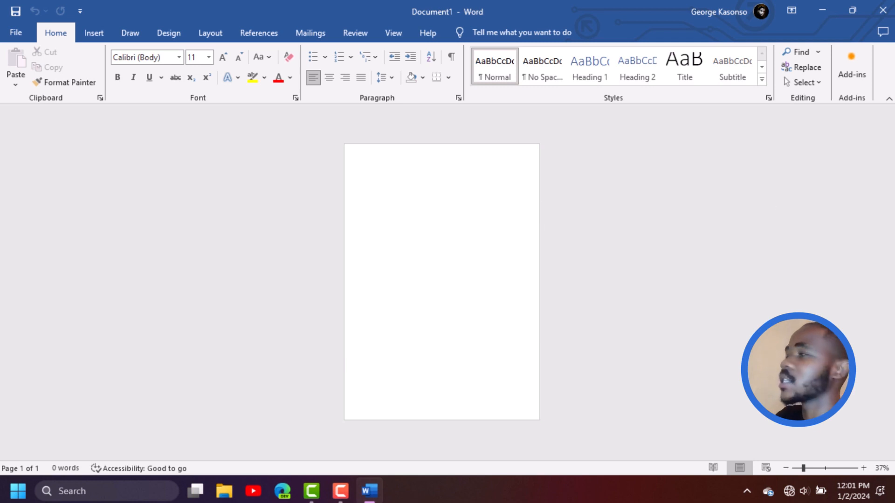
pyautogui.moveTo(802, 470)
pyautogui.mouseDown()
pyautogui.moveTo(837, 471)
pyautogui.moveTo(808, 469)
pyautogui.mouseUp()
pyautogui.hotkey('ctrl', '=')
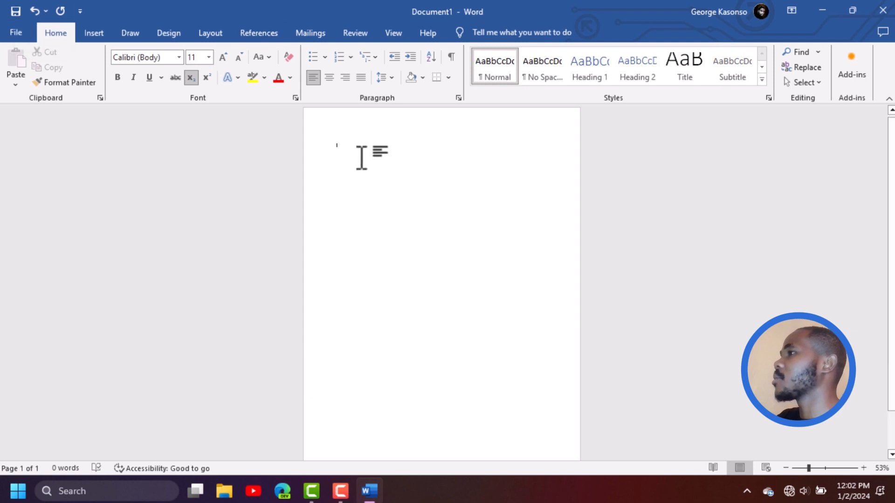
pyautogui.write('dfghjksdfhskj')
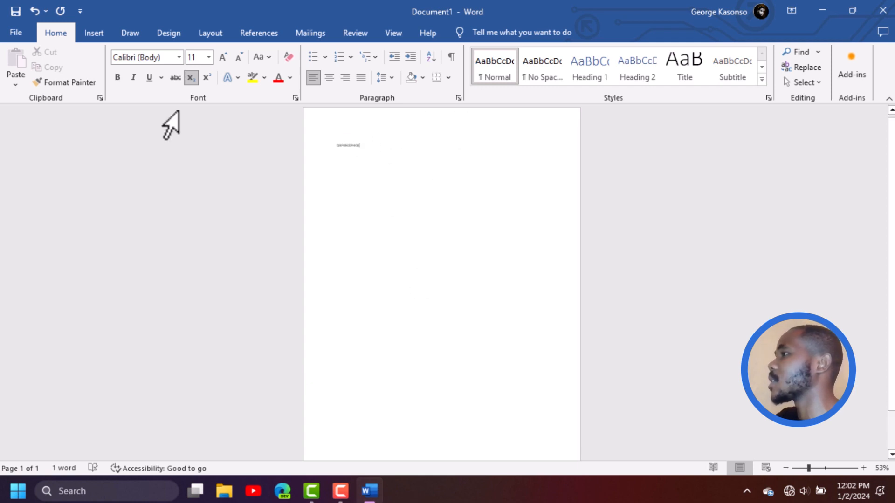
# Save the document as WORK 1 in the local Documents folder on drive C, and close it
pyautogui.click(16, 11)
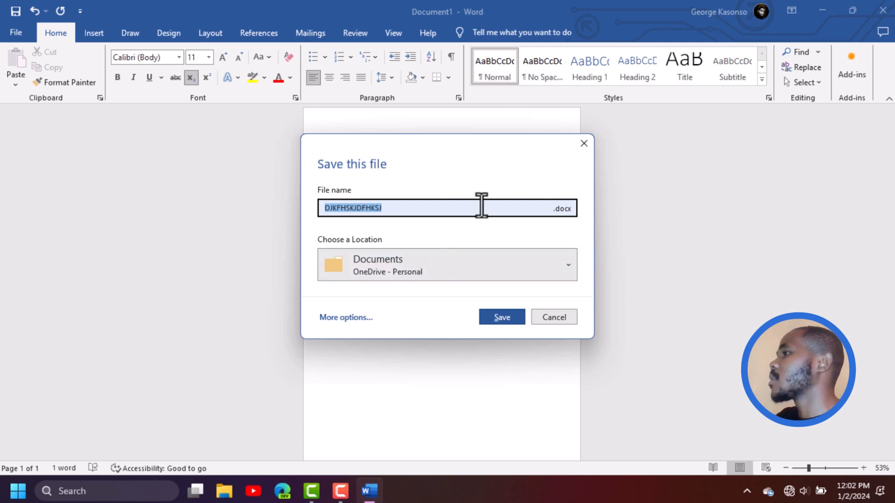
pyautogui.click(394, 210)
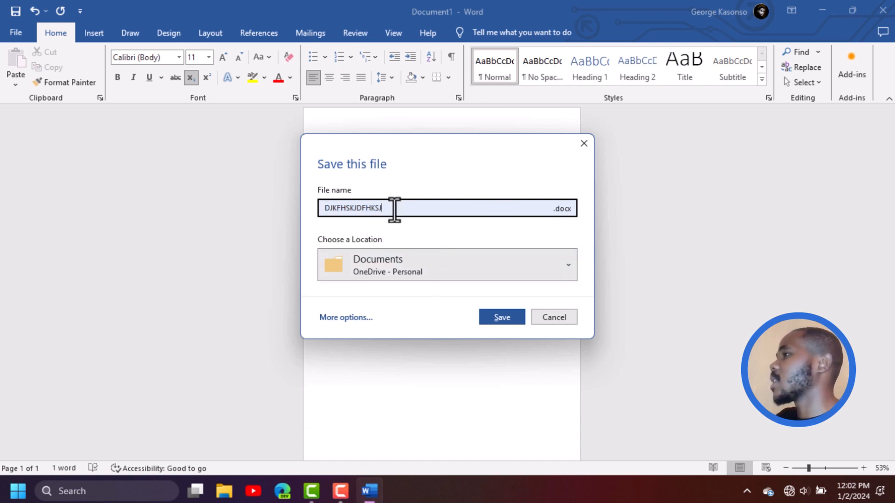
pyautogui.doubleClick(394, 210)
pyautogui.press('BackSpace')
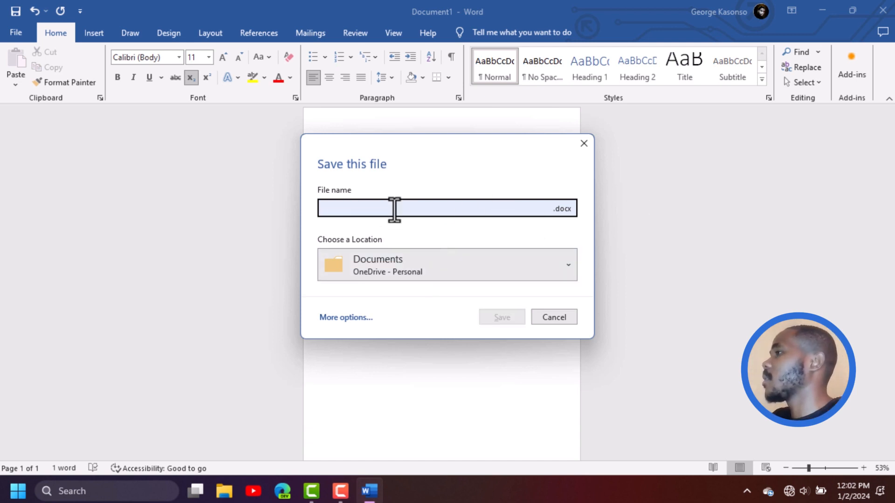
pyautogui.write('WORK 1')
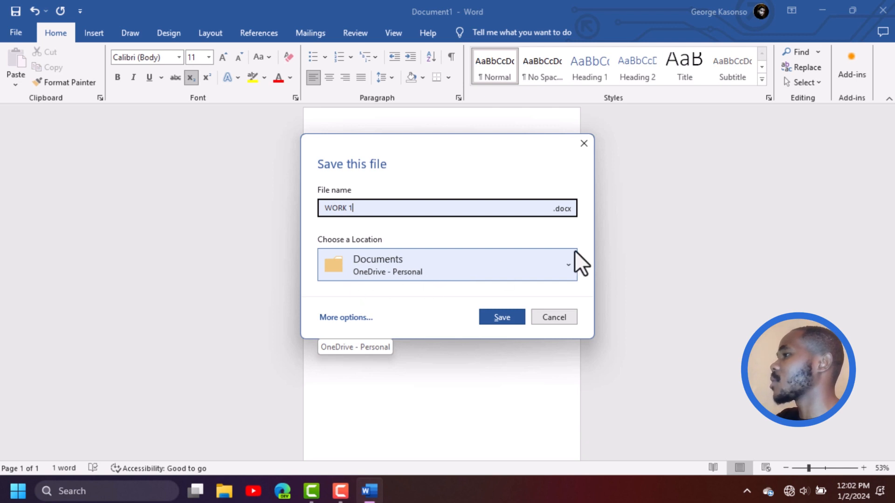
pyautogui.click(569, 266)
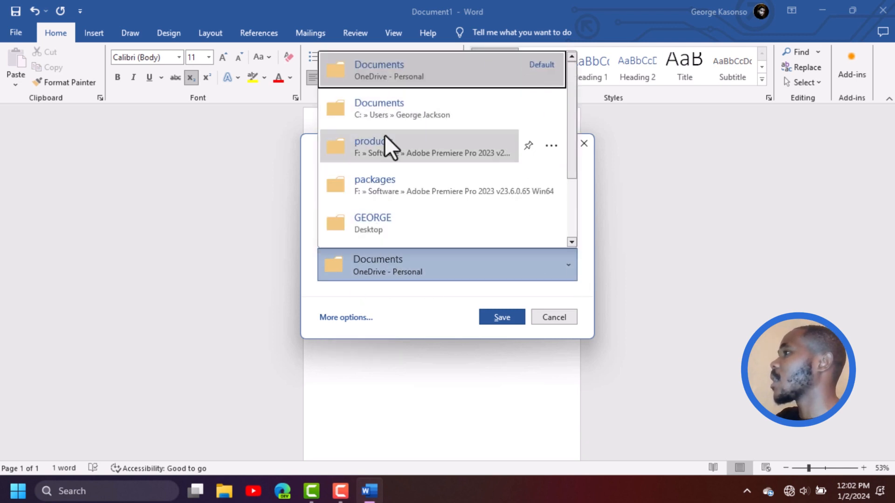
pyautogui.click(376, 115)
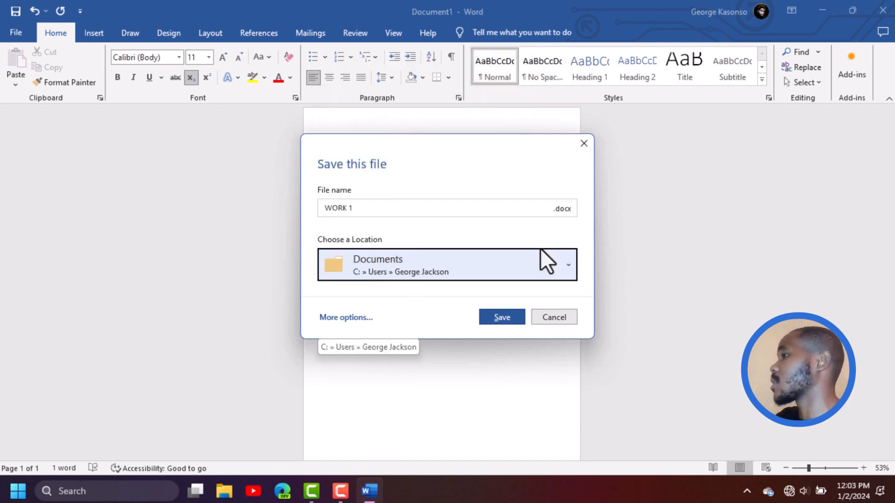
pyautogui.click(501, 317)
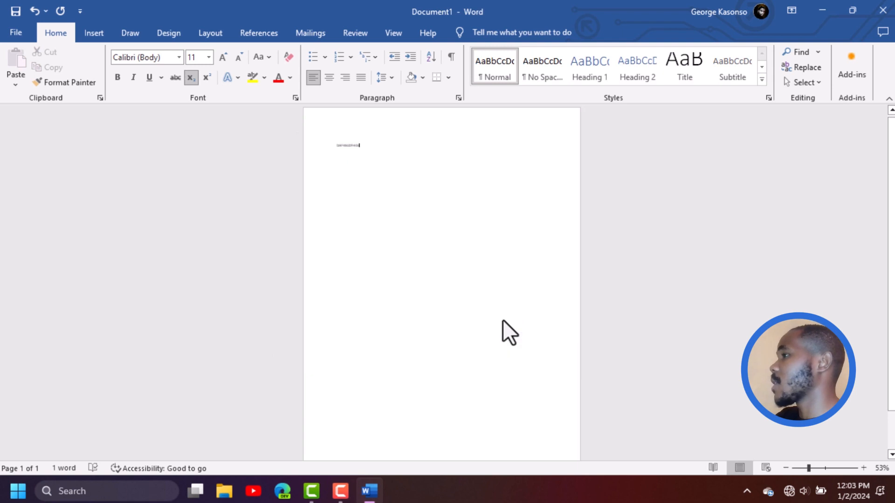
pyautogui.click(886, 7)
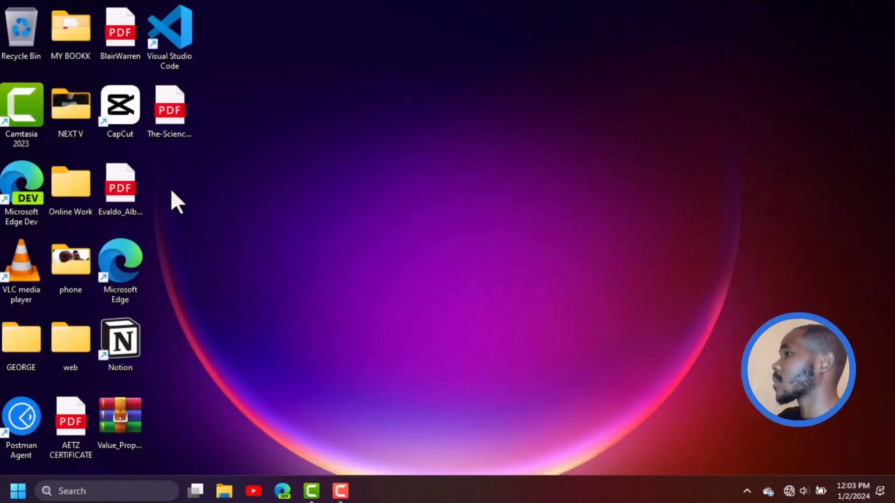
# Open the WORK 1 document from the Documents folder in File Explorer and dismiss the licence notice
pyautogui.doubleClick(63, 179)
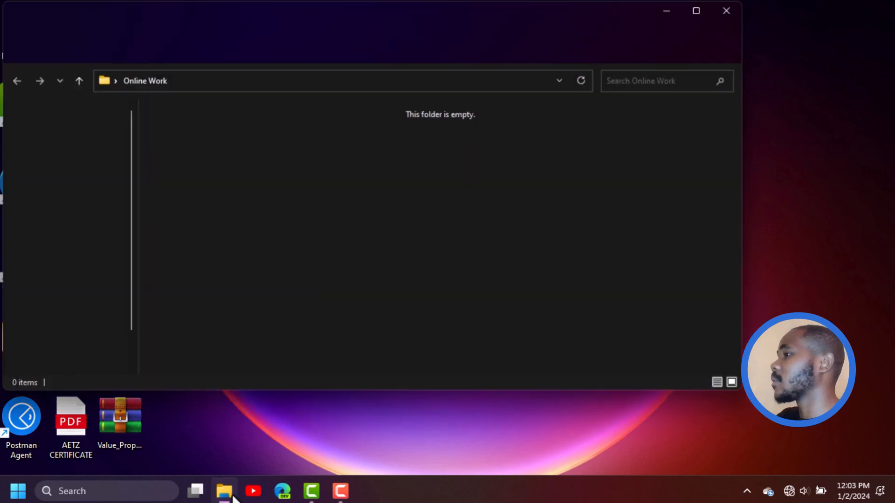
pyautogui.click(224, 489)
pyautogui.click(224, 490)
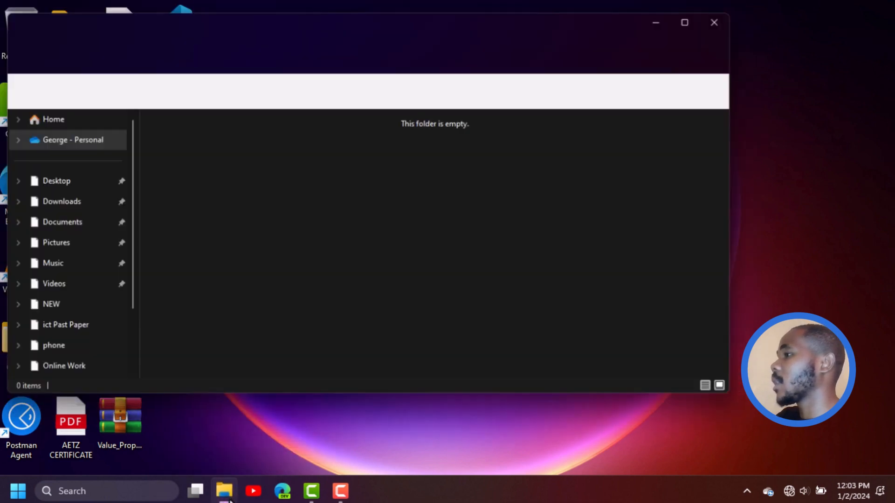
pyautogui.click(73, 216)
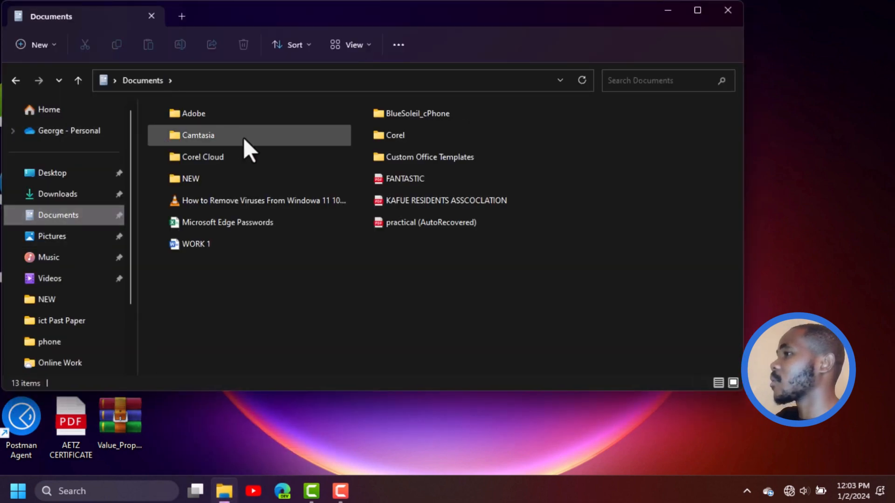
pyautogui.doubleClick(200, 246)
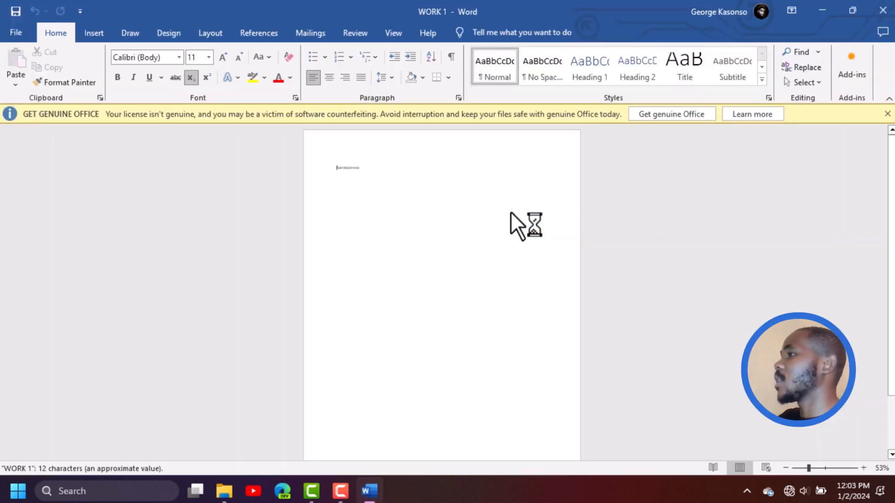
pyautogui.click(891, 116)
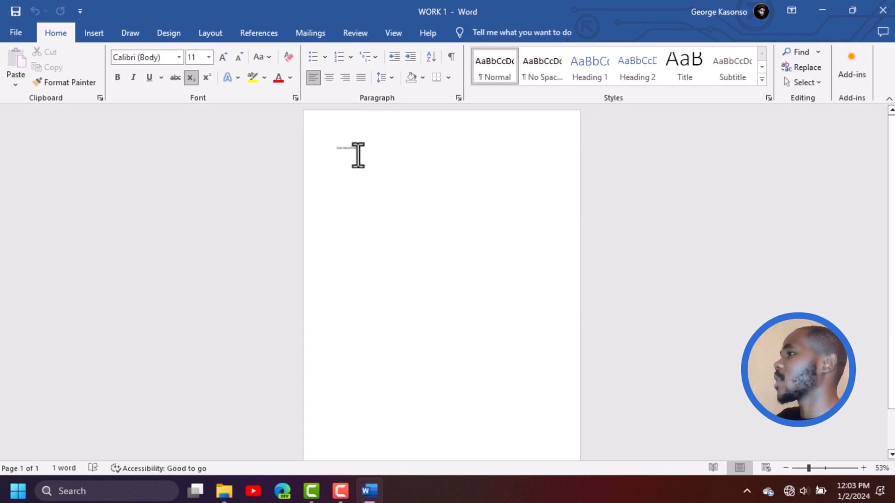
# Add the lines SNKJFJK and SASKFNBASMN below the existing text and save the document
pyautogui.scroll(9, 338, 154)
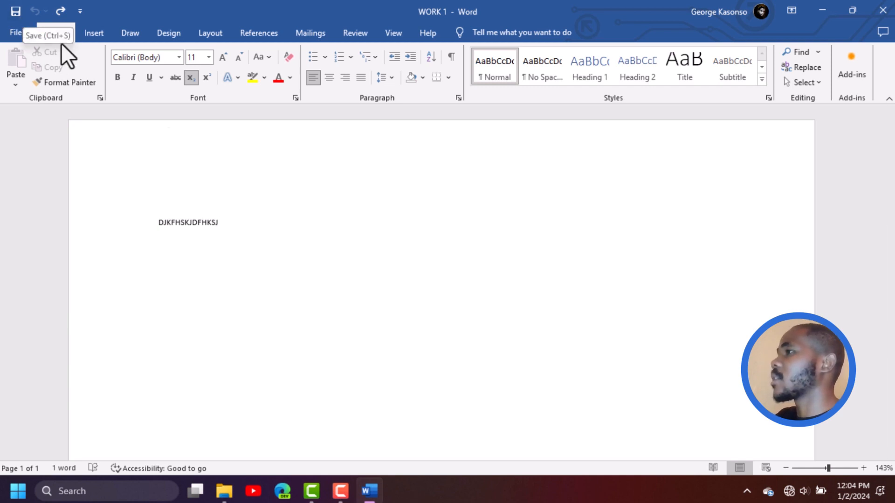
pyautogui.hotkey('ctrl', 'y')
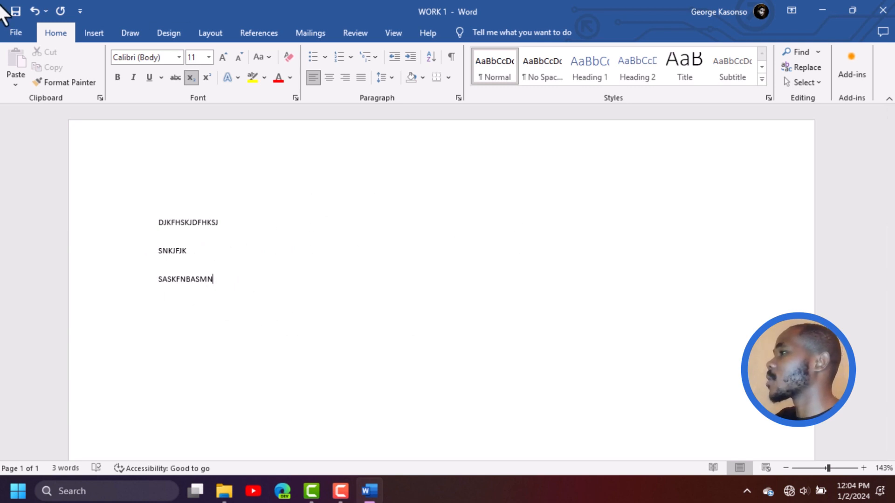
pyautogui.click(18, 12)
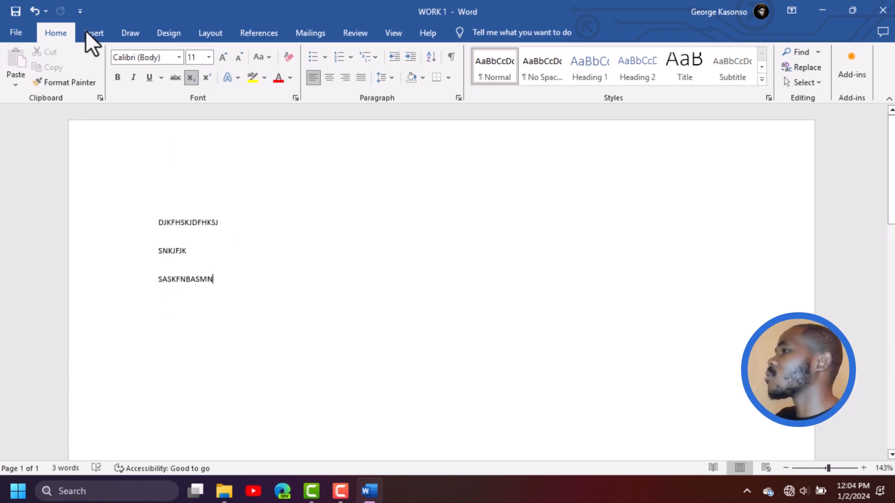
# Undo the entry of the last line, SASKFNBASMN, and redo it
pyautogui.click(33, 10)
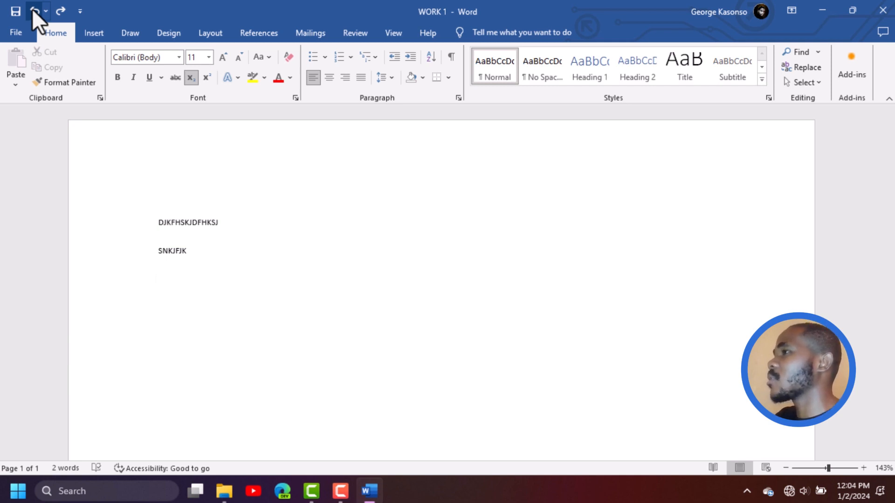
pyautogui.click(61, 10)
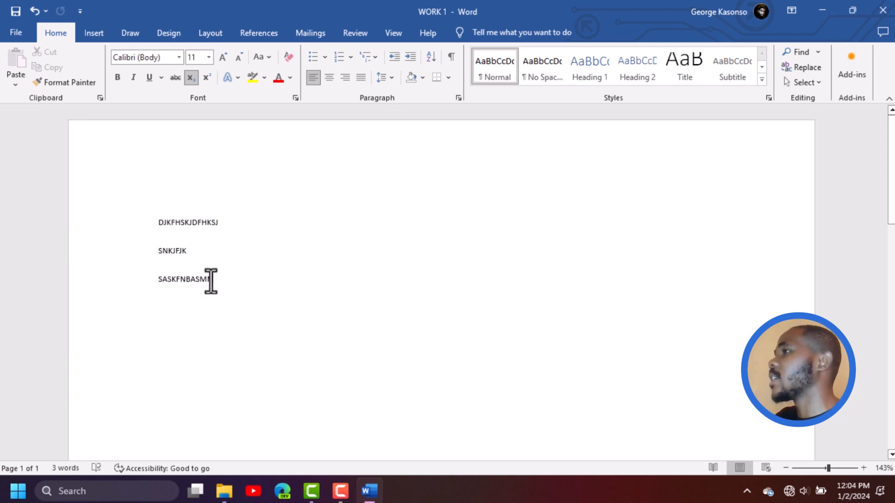
# Add the New and Email commands to the Quick Access Toolbar
pyautogui.click(81, 12)
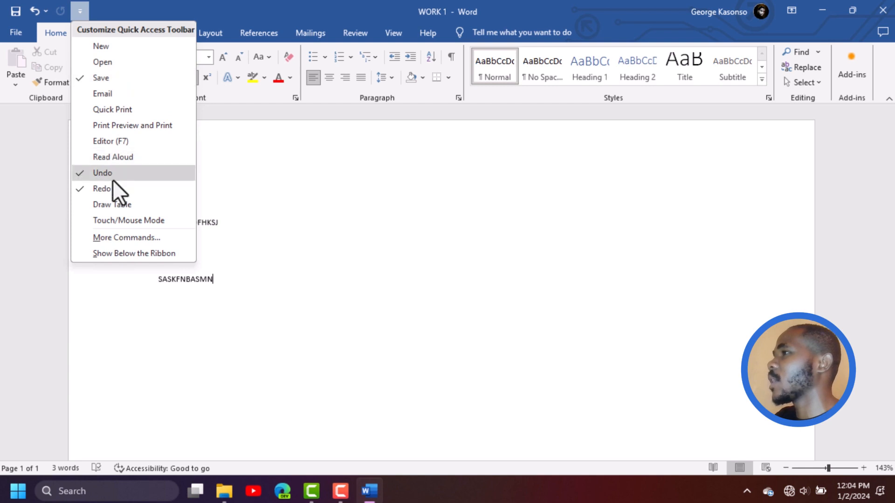
pyautogui.click(118, 49)
pyautogui.click(99, 14)
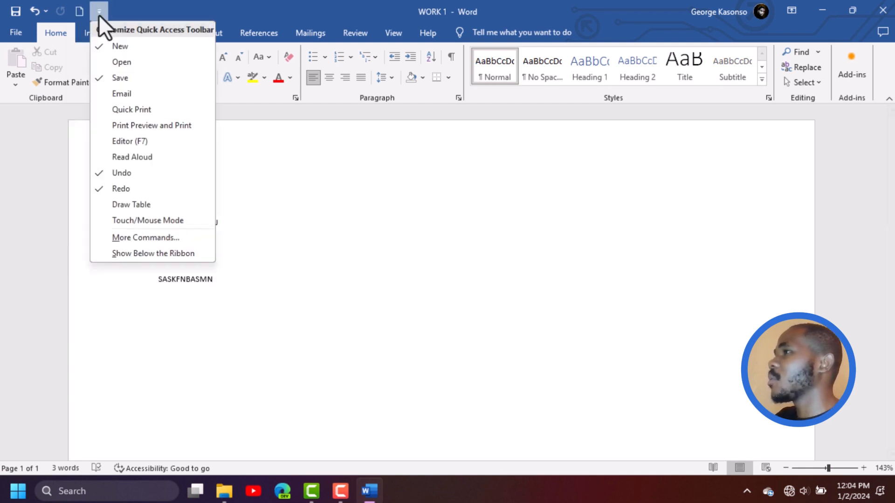
pyautogui.click(130, 98)
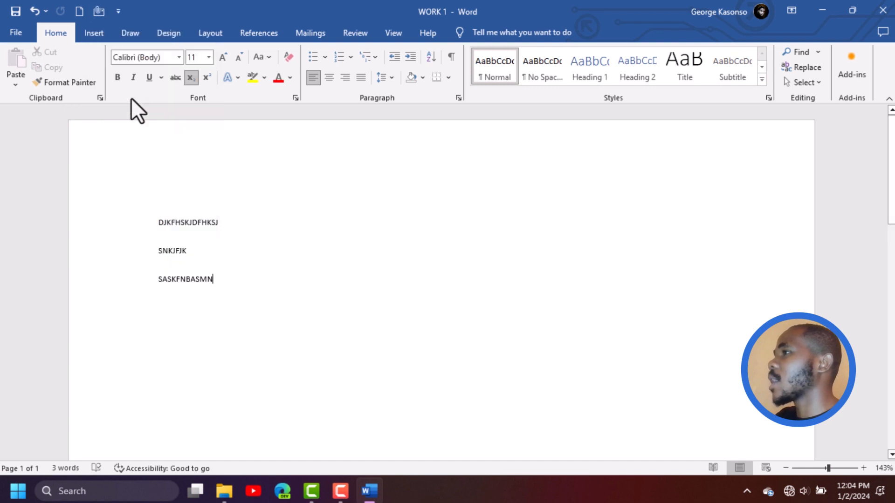
# Remove the New and Email commands from the Quick Access Toolbar
pyautogui.click(118, 11)
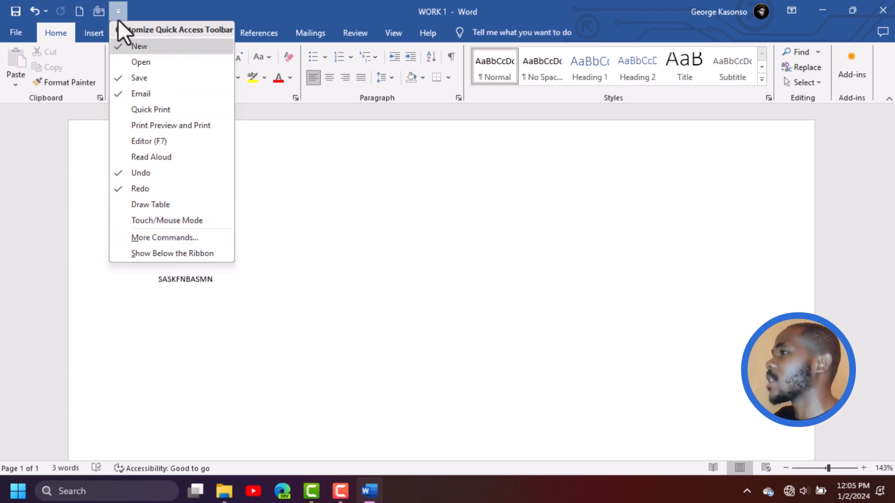
pyautogui.click(141, 49)
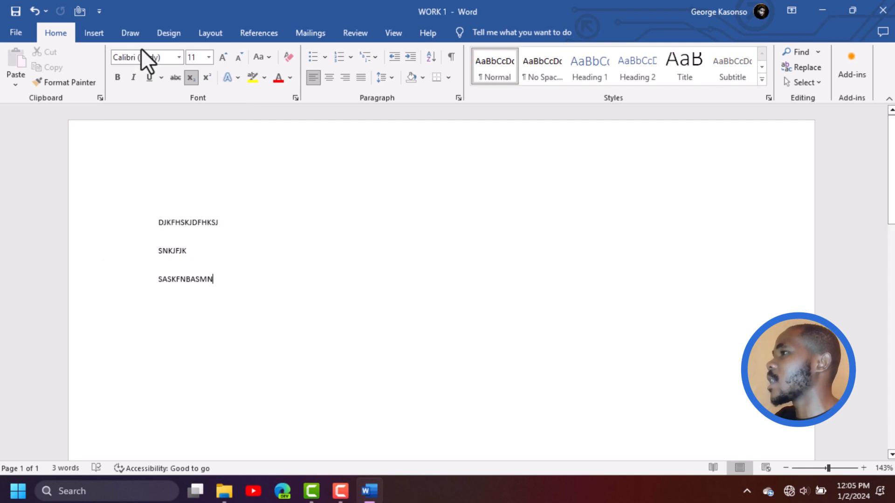
pyautogui.click(99, 10)
pyautogui.click(135, 93)
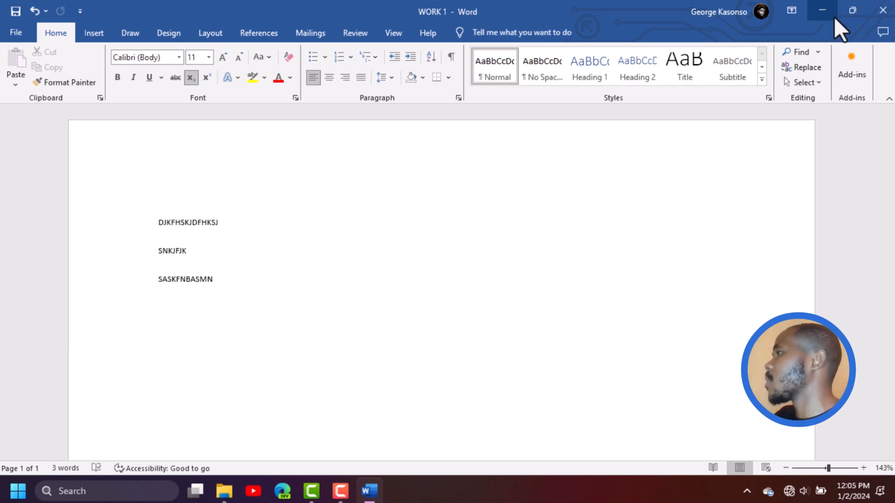
# Minimize the WORK 1 document window and restore it to the screen
pyautogui.moveTo(850, 13)
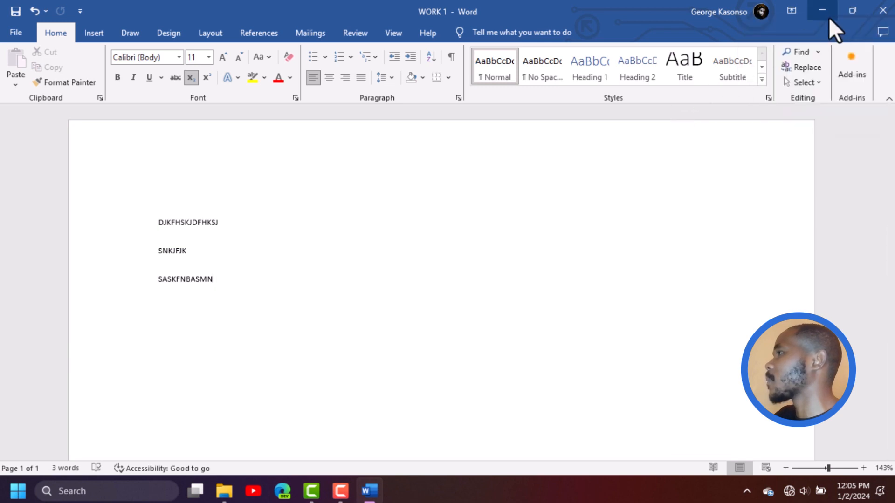
pyautogui.click(827, 14)
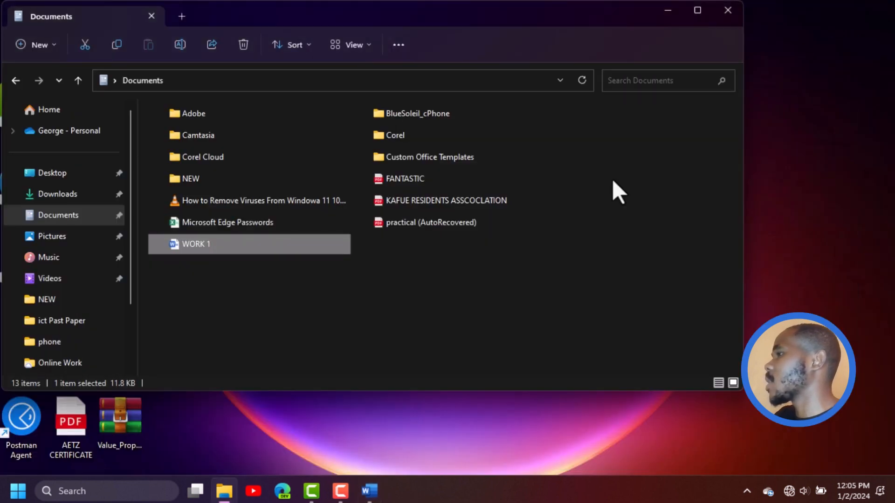
pyautogui.click(368, 501)
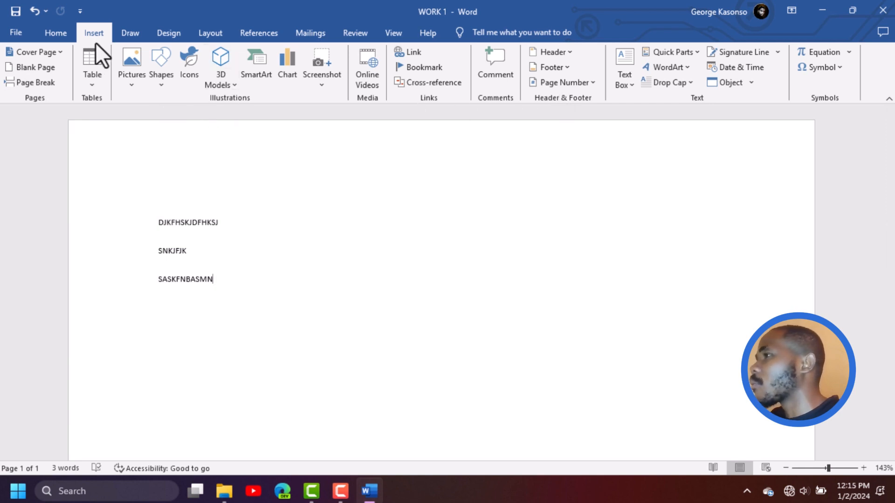
# Compare the Home and Insert command sets on the ribbon
pyautogui.click(55, 32)
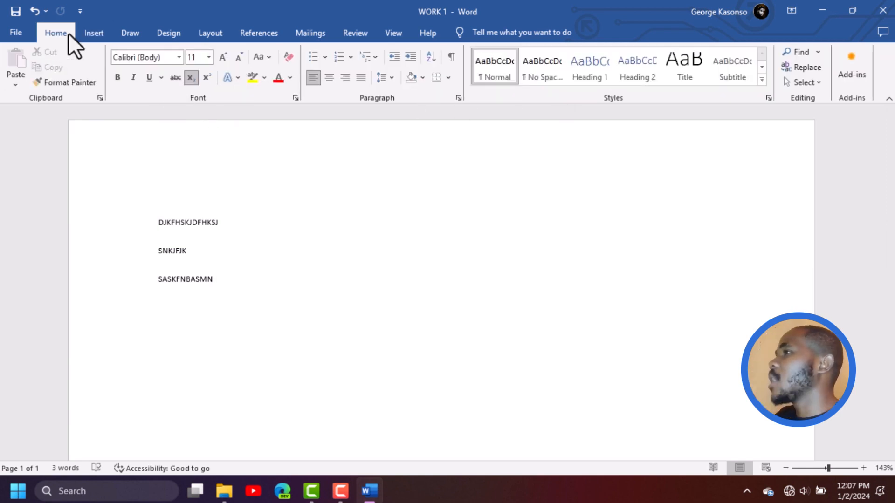
pyautogui.click(96, 31)
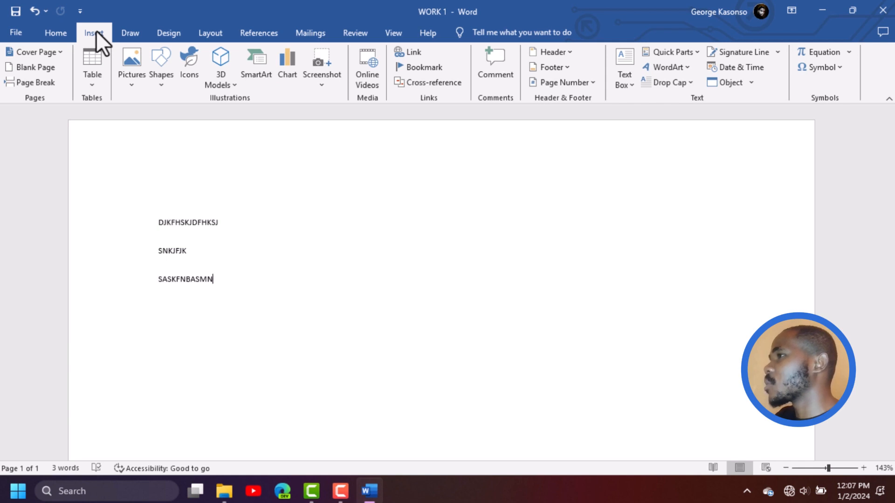
pyautogui.click(57, 32)
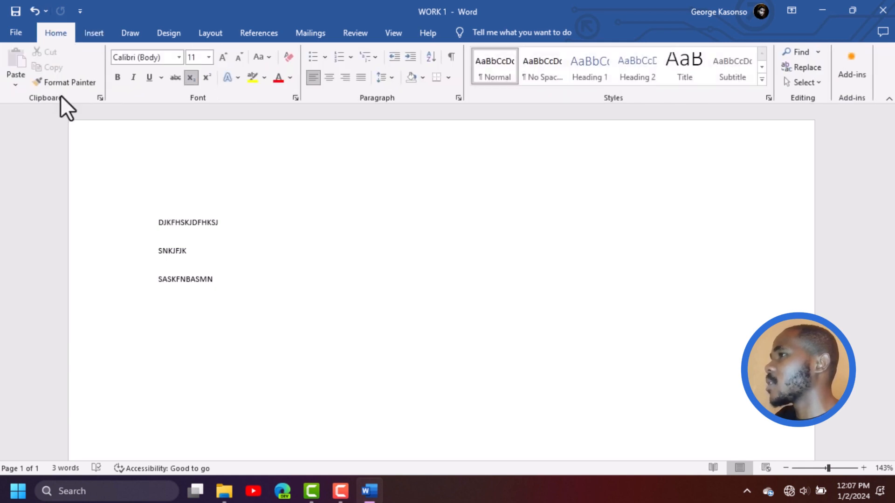
pyautogui.click(100, 31)
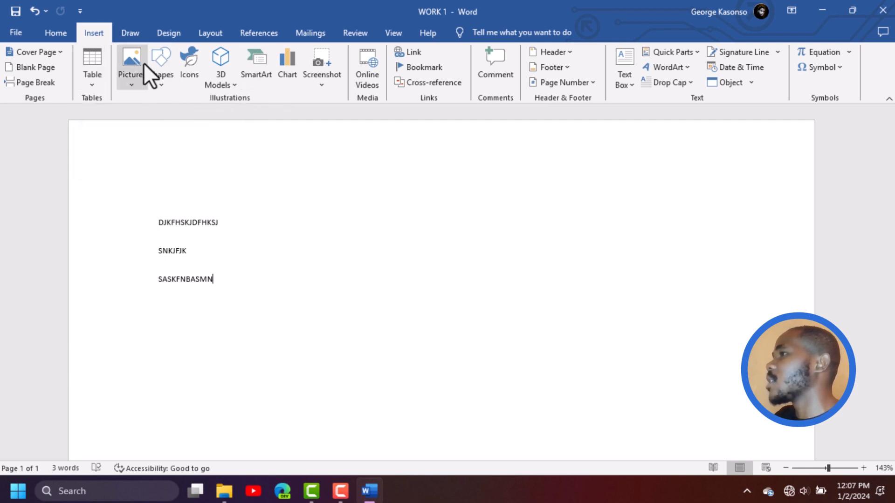
pyautogui.click(131, 61)
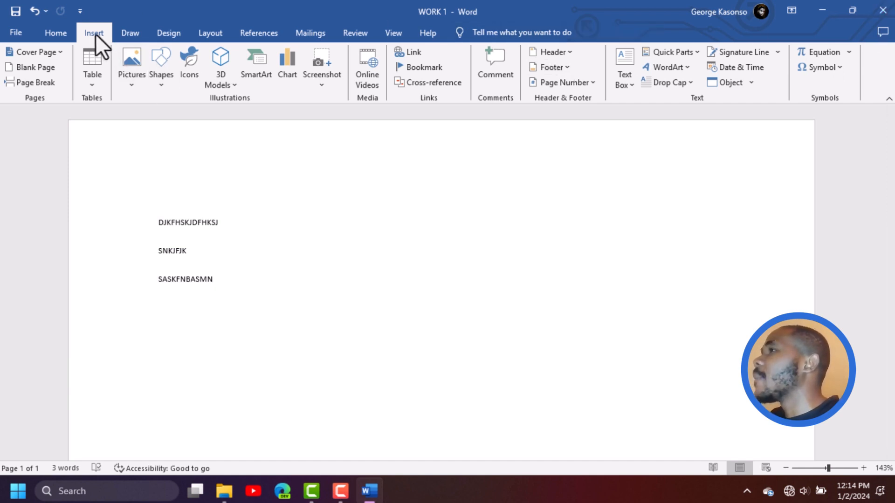
# Survey the Draw, Design, Layout, Mailings, Review, View and Help commands on the ribbon
pyautogui.click(129, 34)
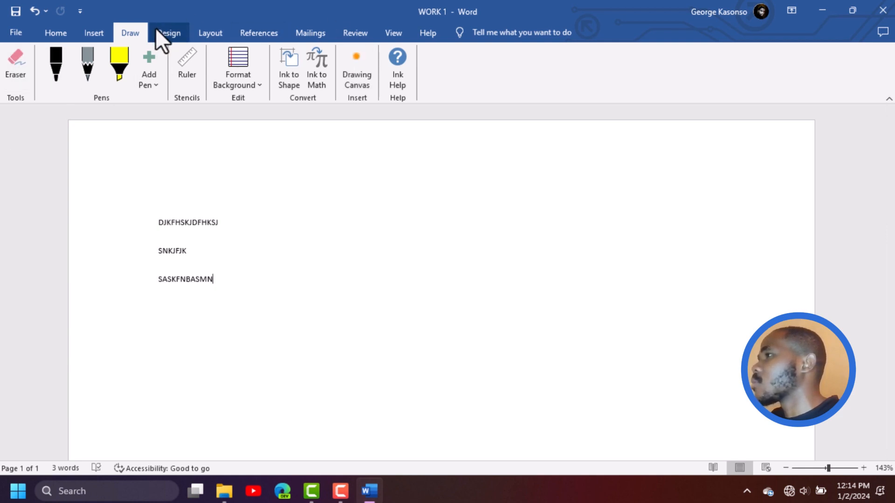
pyautogui.click(177, 32)
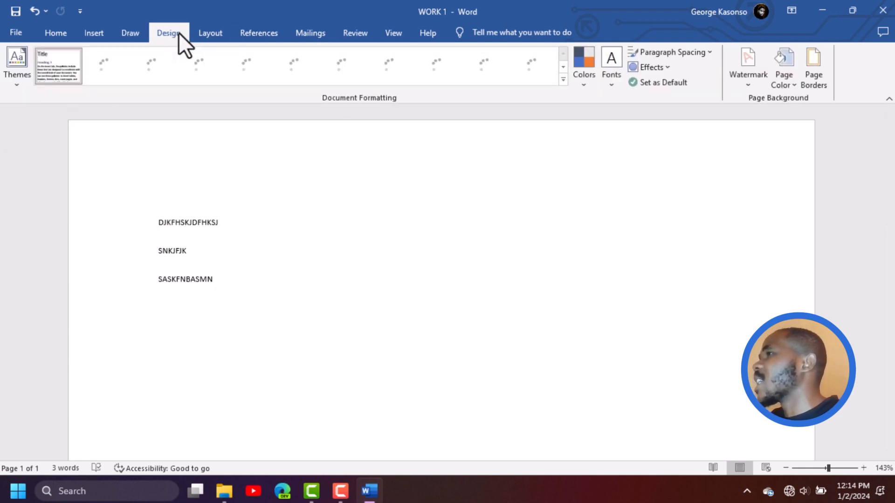
pyautogui.click(212, 32)
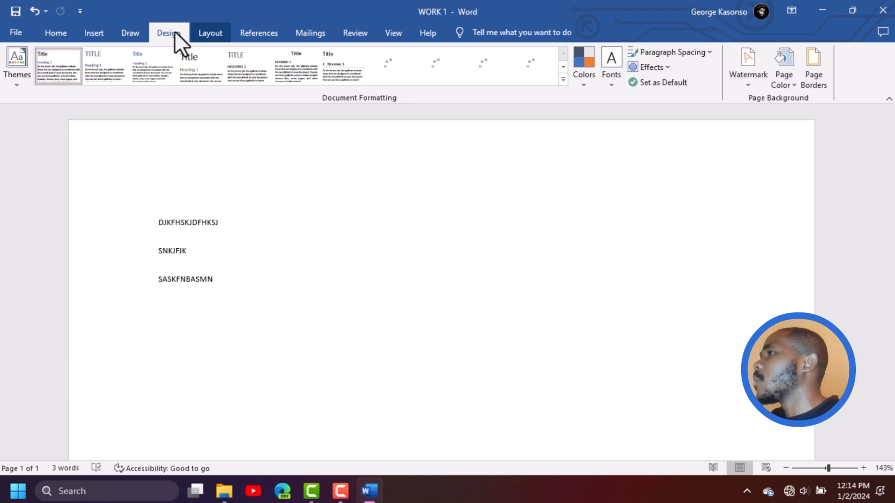
pyautogui.click(175, 29)
pyautogui.click(224, 31)
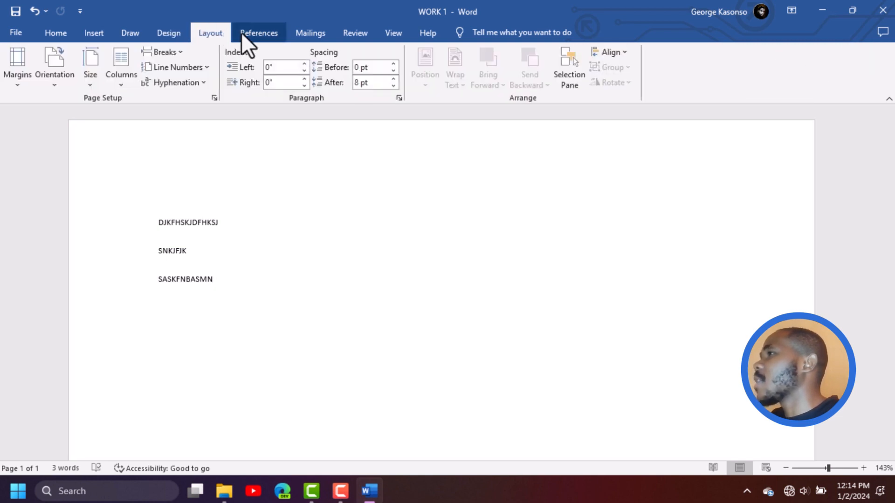
pyautogui.click(315, 34)
pyautogui.click(348, 35)
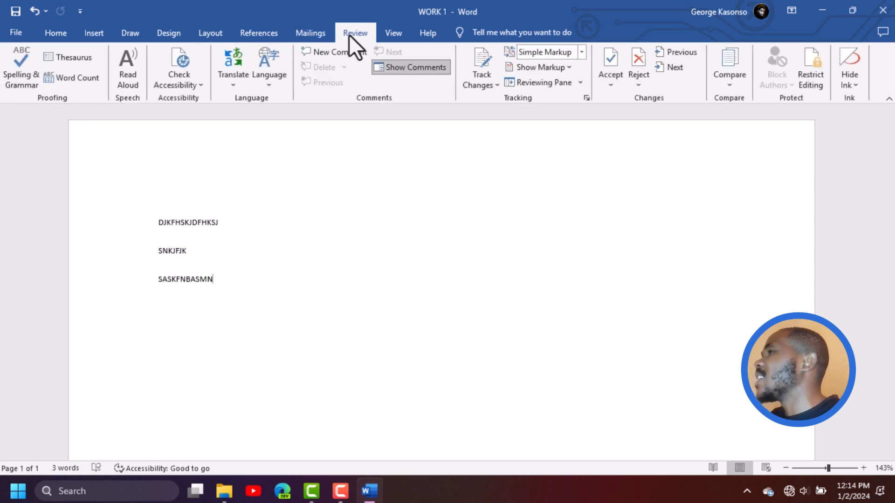
pyautogui.click(387, 35)
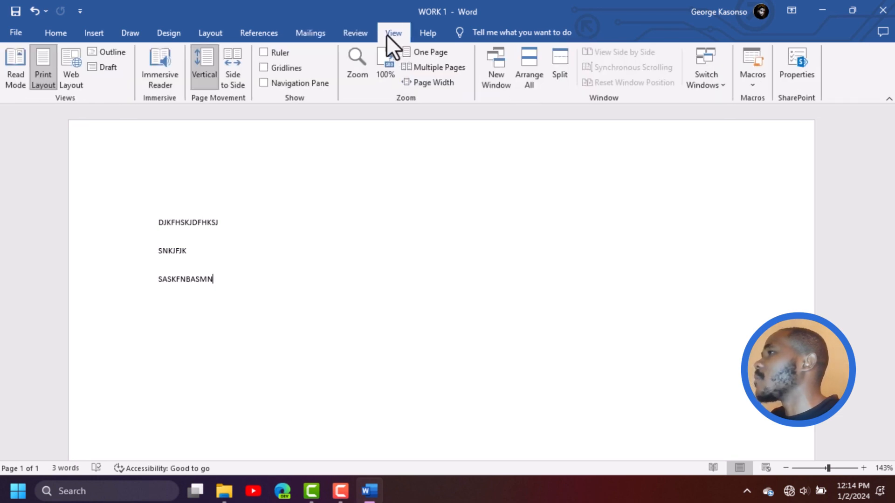
pyautogui.click(417, 35)
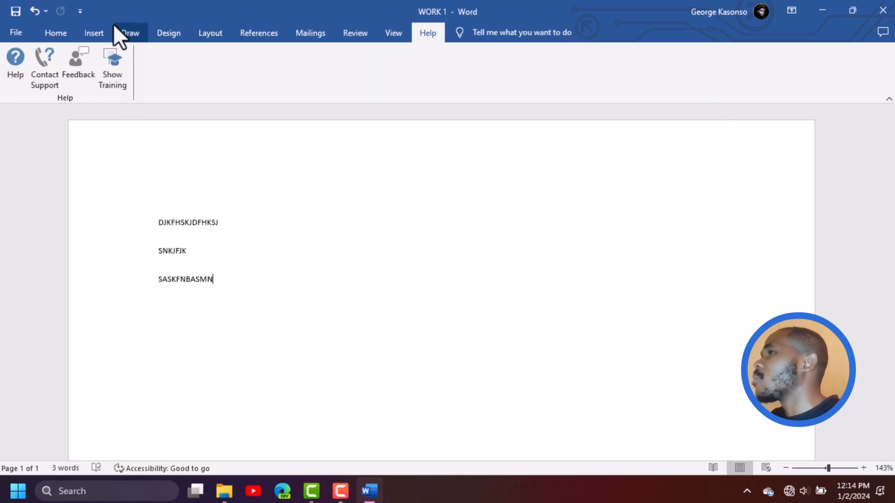
# Examine how the Home, Layout and Insert commands are arranged into named groups
pyautogui.click(91, 34)
pyautogui.click(60, 35)
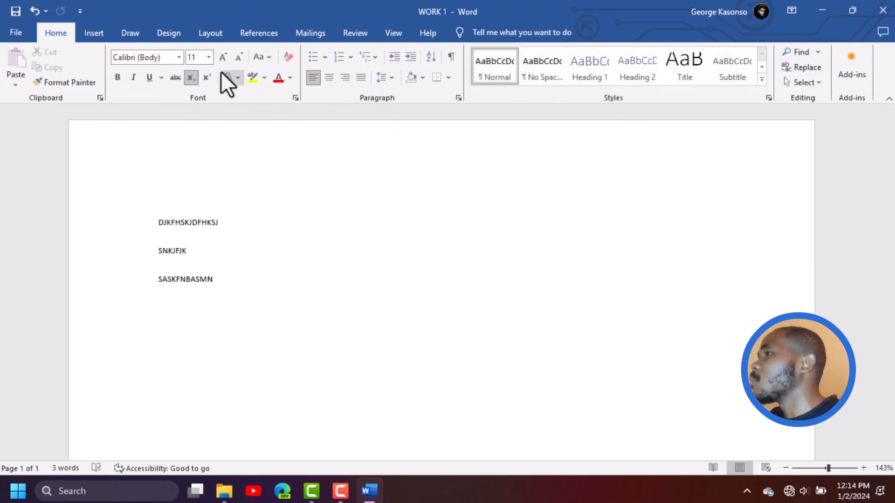
pyautogui.click(214, 38)
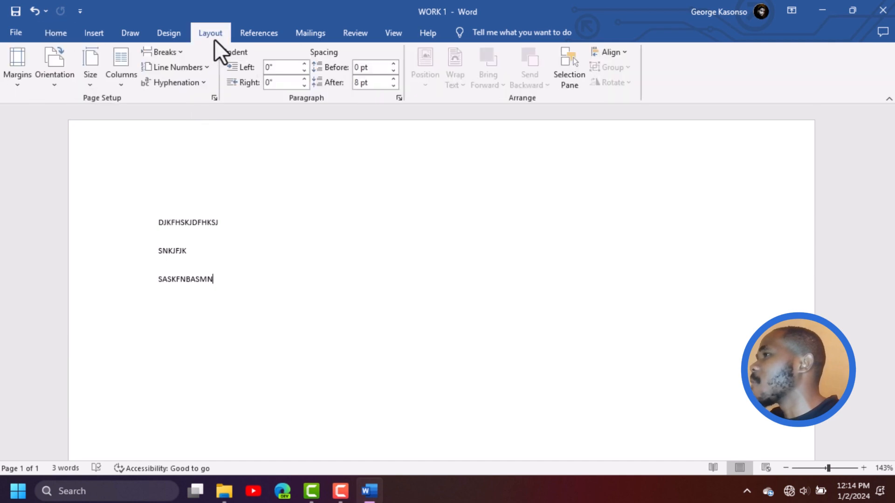
pyautogui.click(102, 35)
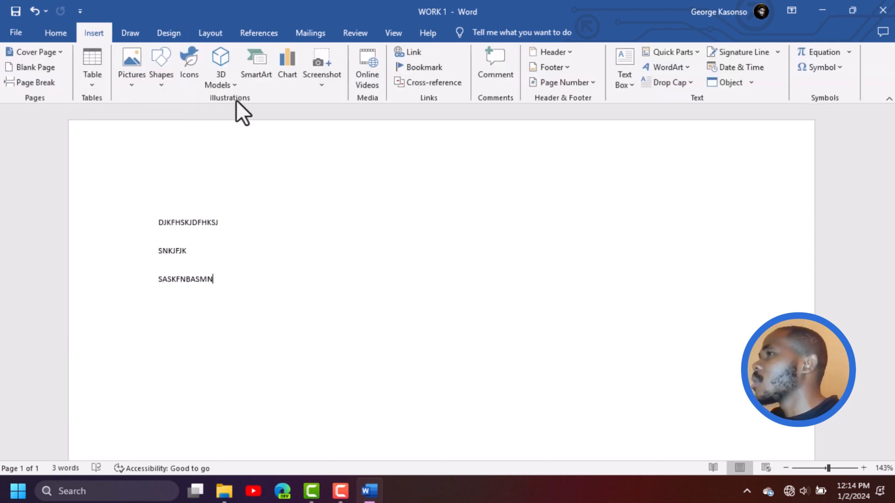
pyautogui.click(52, 31)
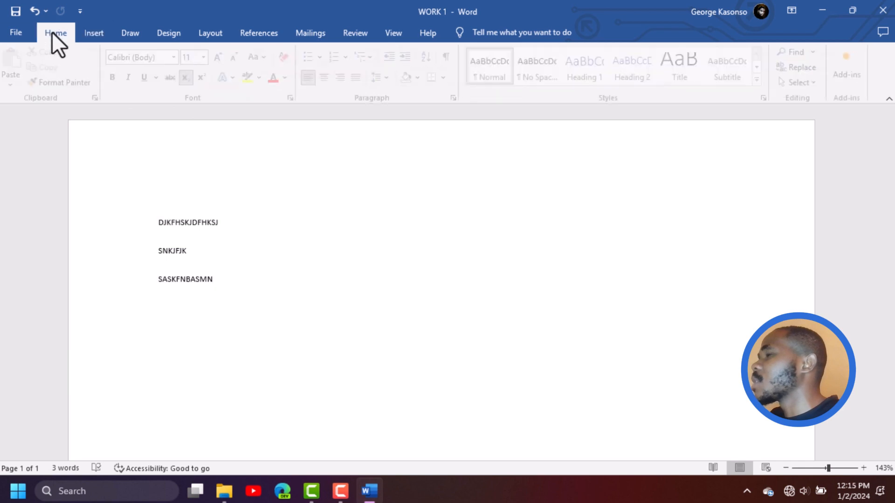
# Make the first text line, DJKFHSKJDFHKSJ, bold
pyautogui.click(96, 32)
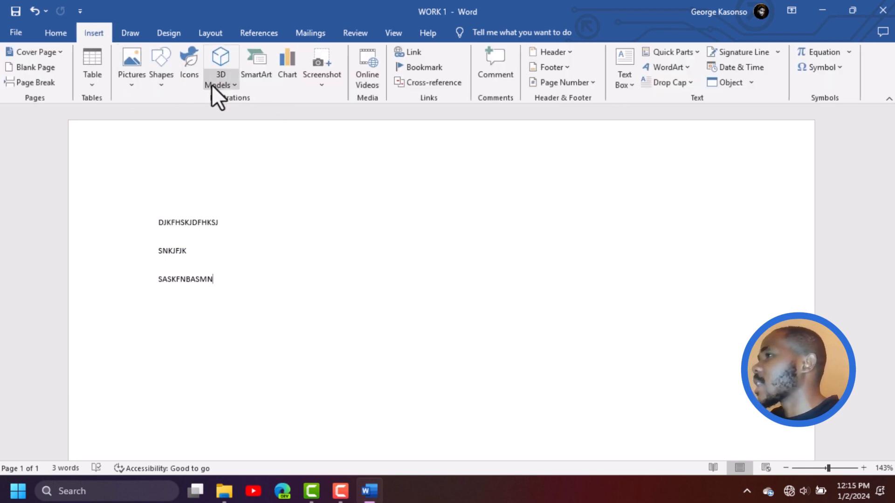
pyautogui.click(210, 33)
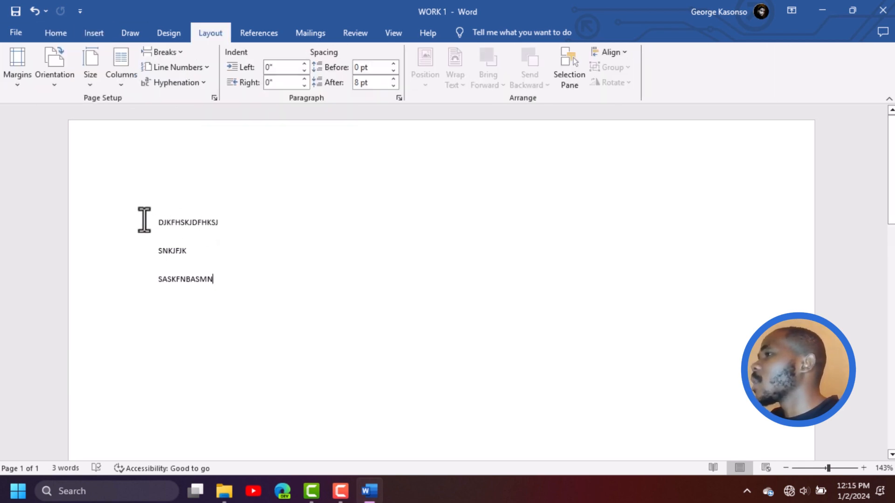
pyautogui.moveTo(157, 222); pyautogui.dragTo(224, 226)
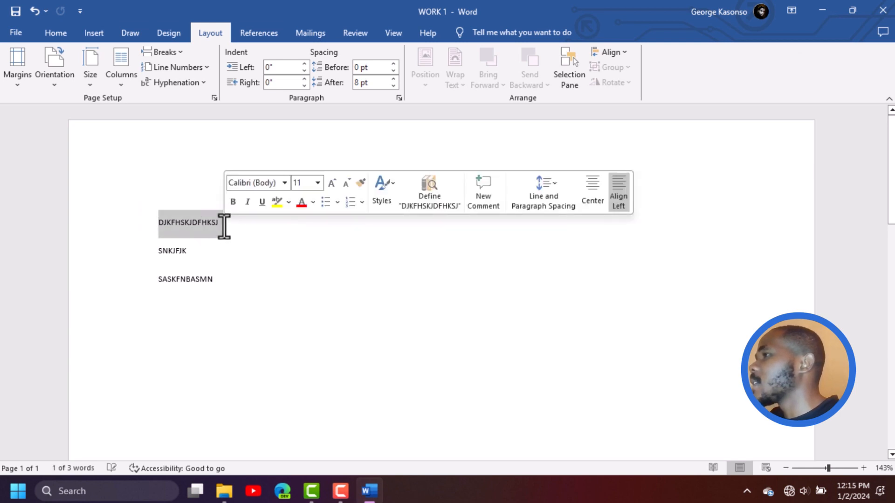
pyautogui.click(57, 33)
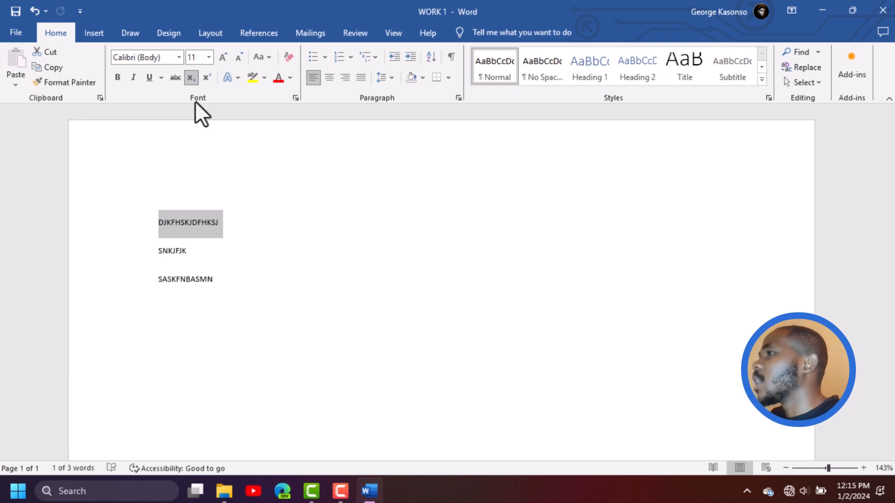
pyautogui.click(117, 77)
pyautogui.click(282, 230)
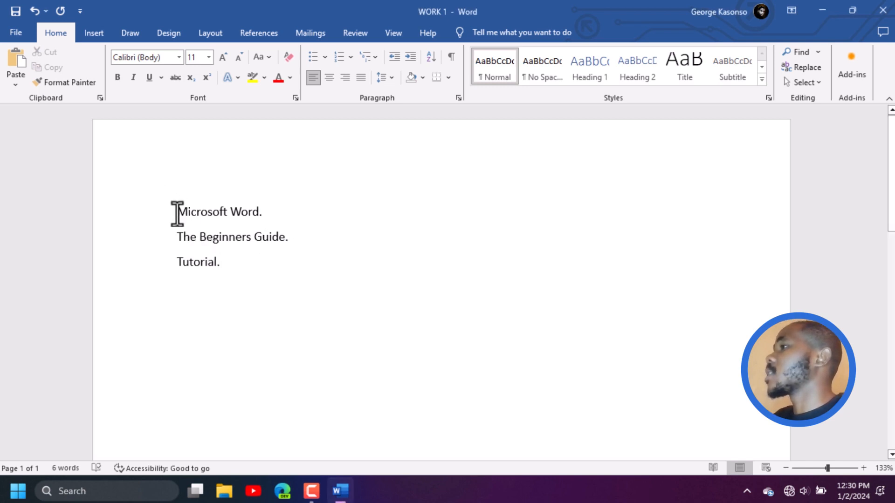
# Format the line "Microsoft Word." as bold, size 16 and centred
pyautogui.moveTo(177, 214); pyautogui.dragTo(266, 214)
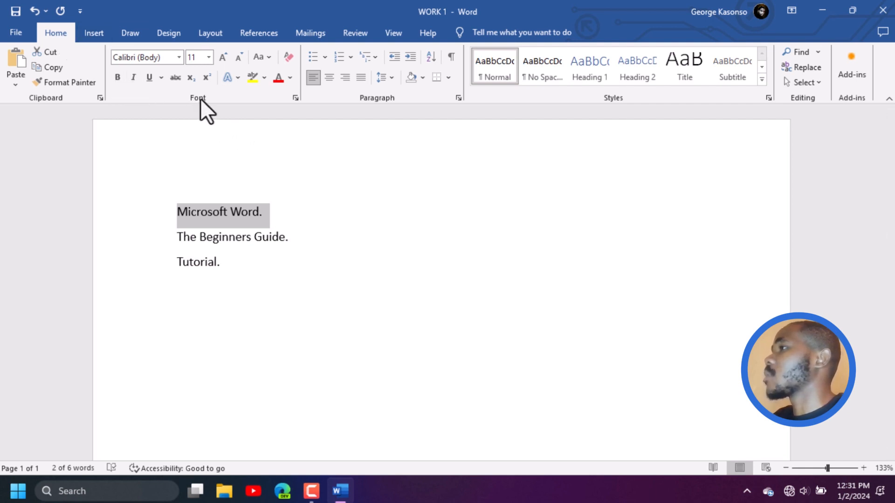
pyautogui.click(119, 77)
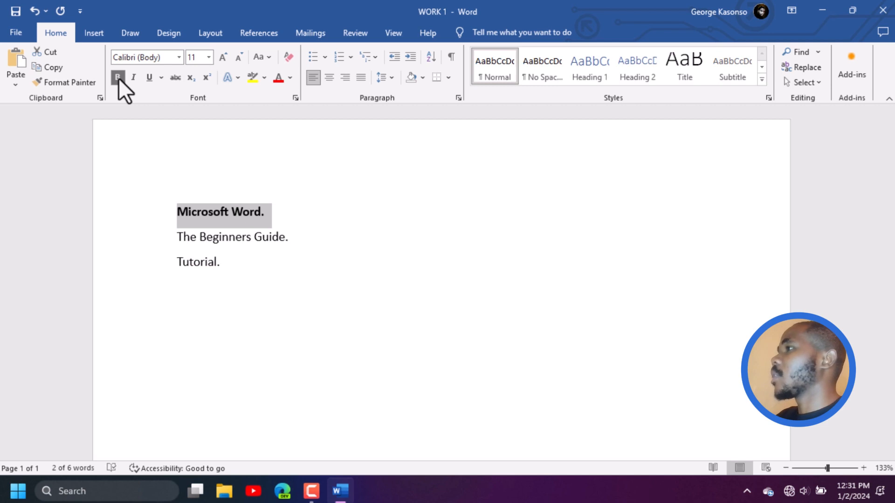
pyautogui.click(208, 56)
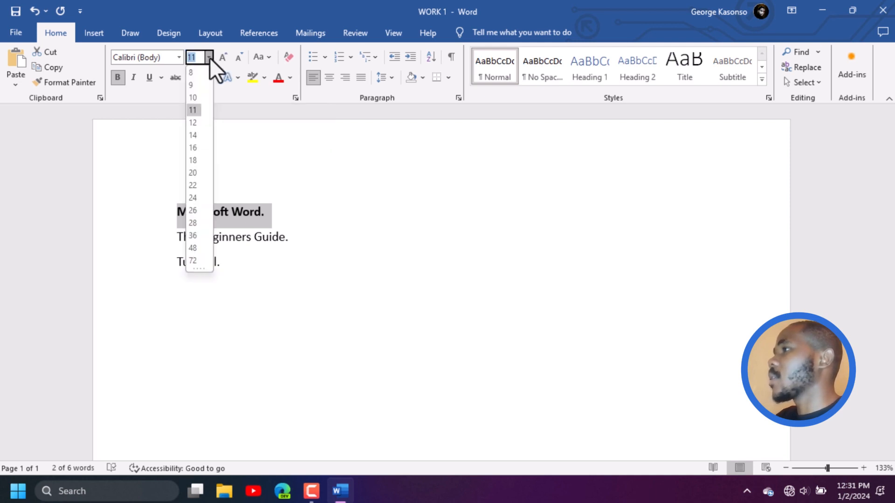
pyautogui.click(194, 151)
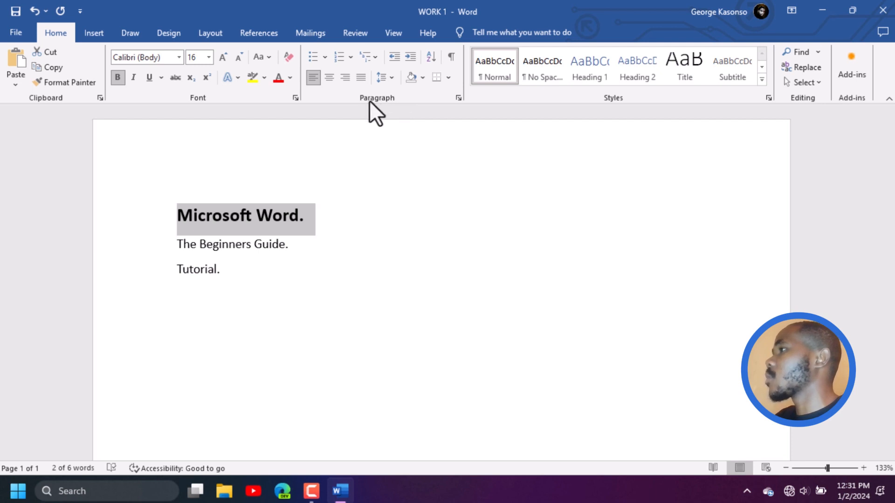
pyautogui.click(329, 78)
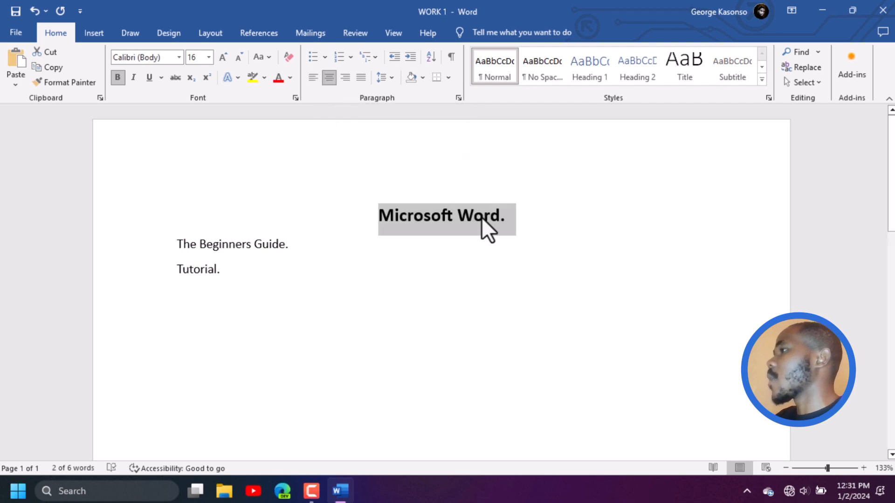
pyautogui.click(494, 267)
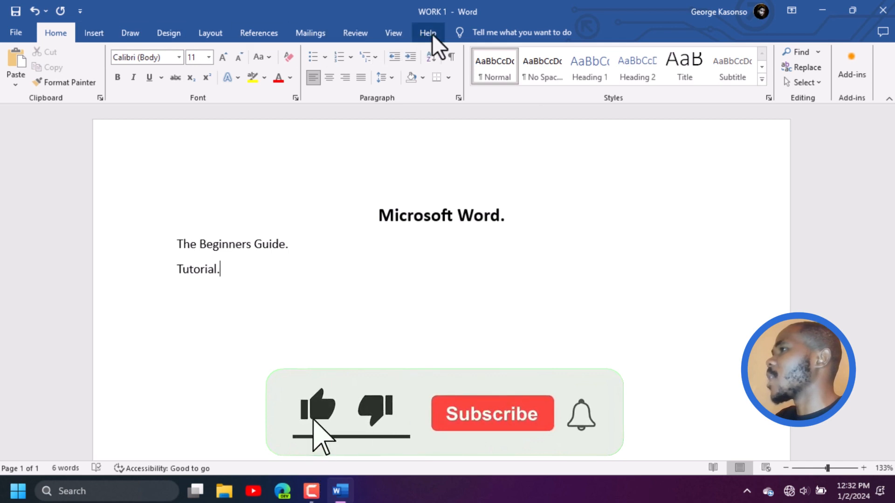
# Review the Insert, Draw, Design and Layout command sets and return to the Home commands
pyautogui.click(95, 34)
pyautogui.click(132, 34)
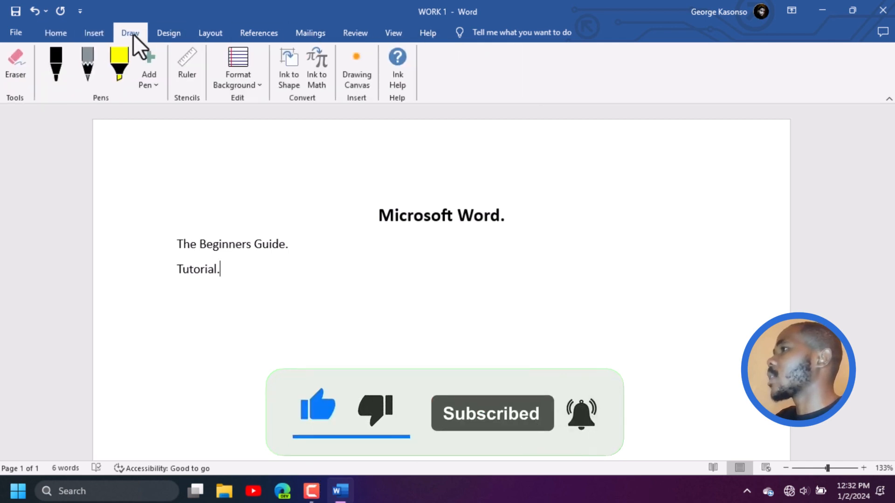
pyautogui.click(178, 34)
pyautogui.click(211, 33)
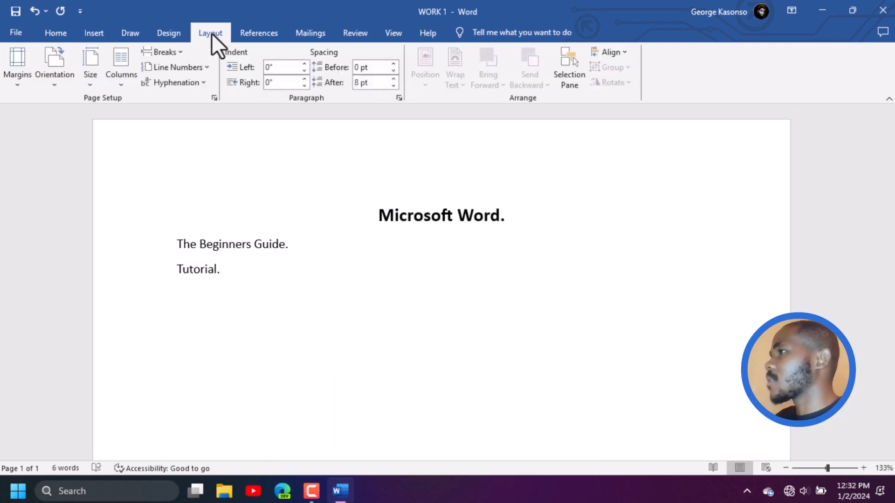
pyautogui.click(69, 34)
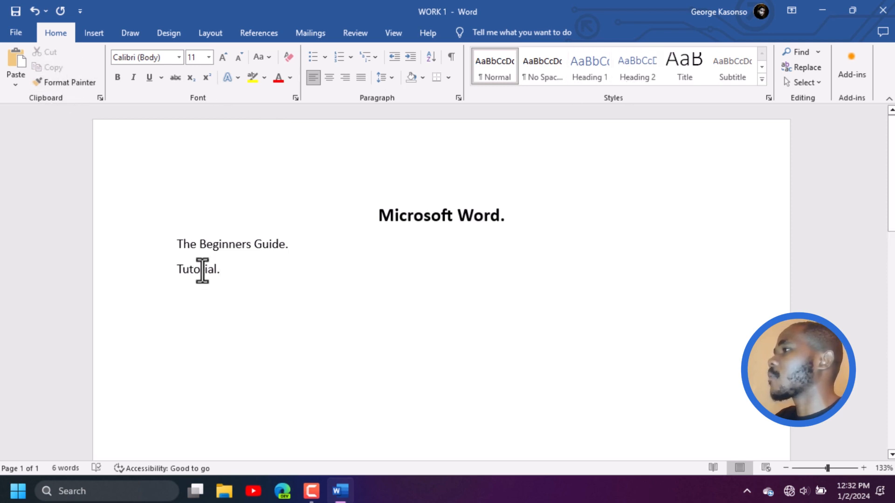
# Copy the heading "Microsoft Word." and paste it on a new line below "Tutorial."
pyautogui.moveTo(379, 224); pyautogui.dragTo(512, 226)
pyautogui.hotkey('ctrl', 'c')
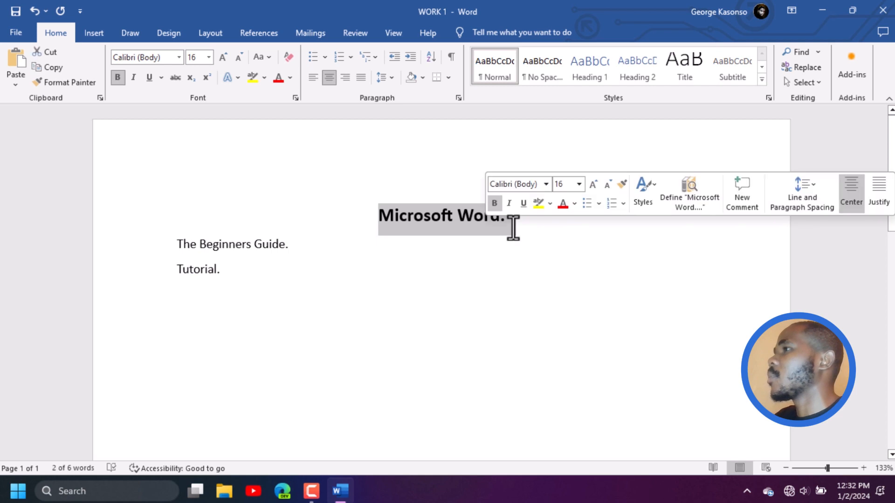
pyautogui.click(263, 267)
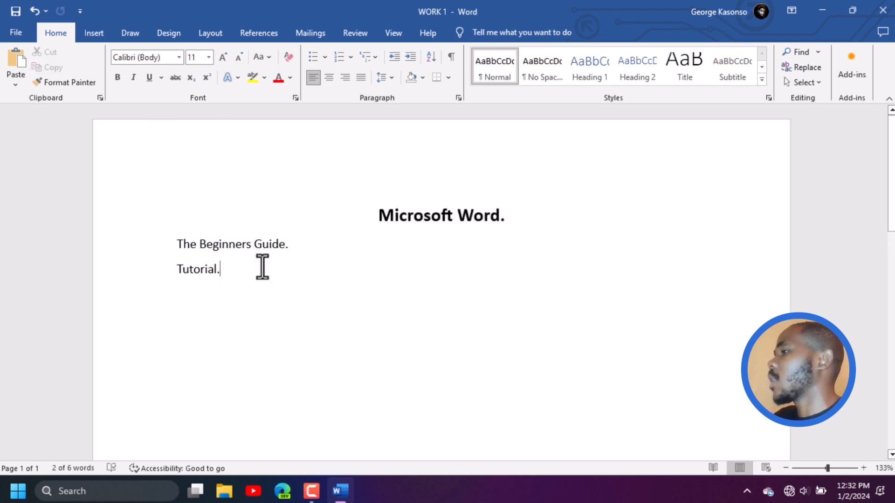
pyautogui.press('Return')
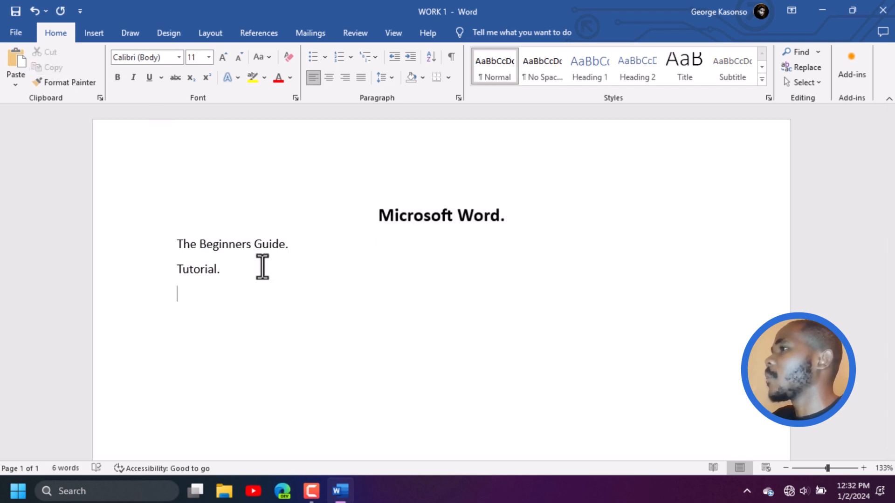
pyautogui.click(24, 68)
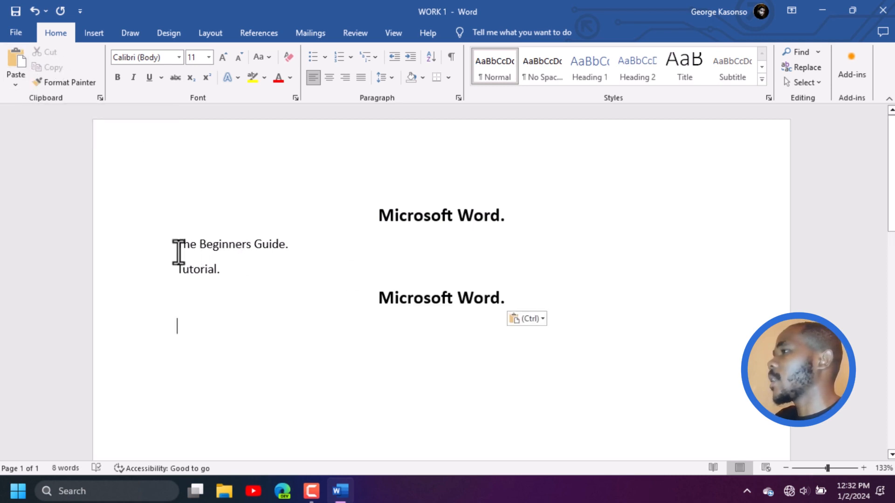
# Cut the line "The Beginners Guide." and paste it on a new left-aligned line below the second "Microsoft Word." heading
pyautogui.moveTo(176, 247); pyautogui.dragTo(287, 245)
pyautogui.hotkey('ctrl', 'c')
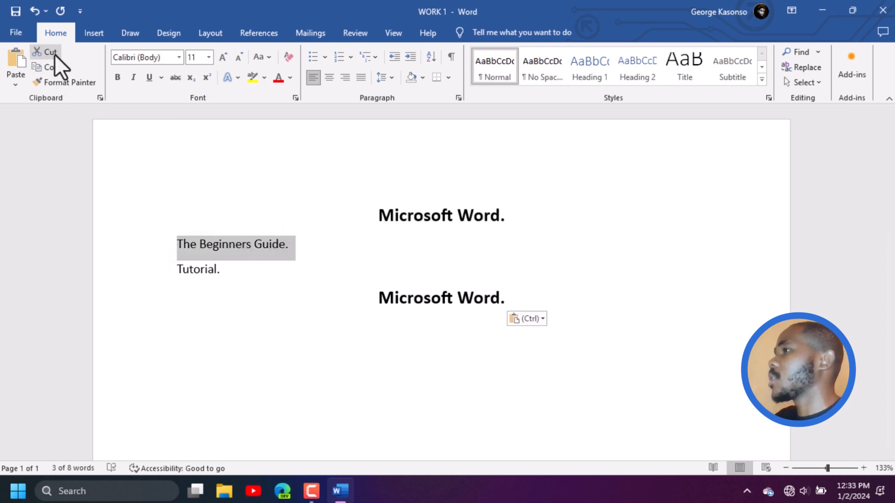
pyautogui.click(53, 53)
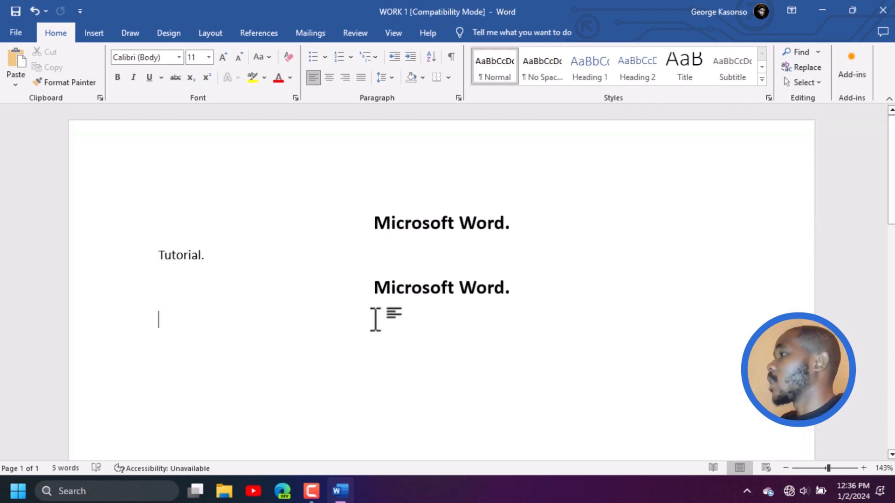
pyautogui.click(540, 294)
pyautogui.press('Return')
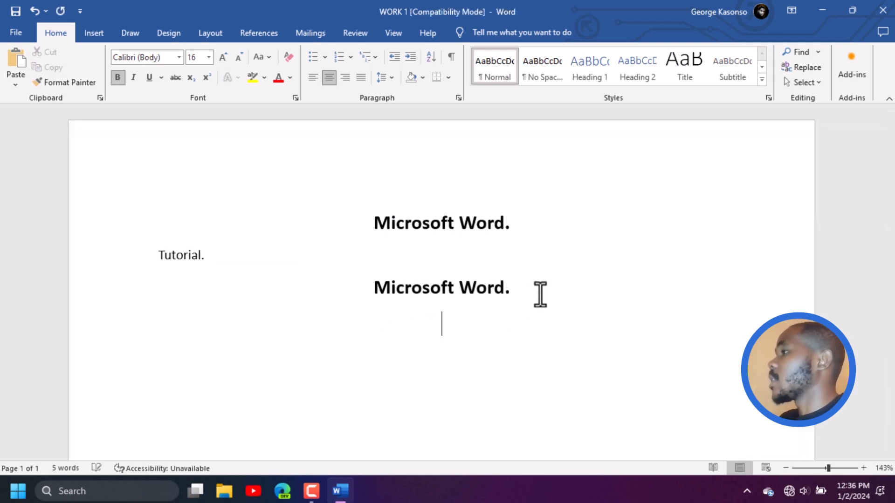
pyautogui.hotkey('ctrl', 'l')
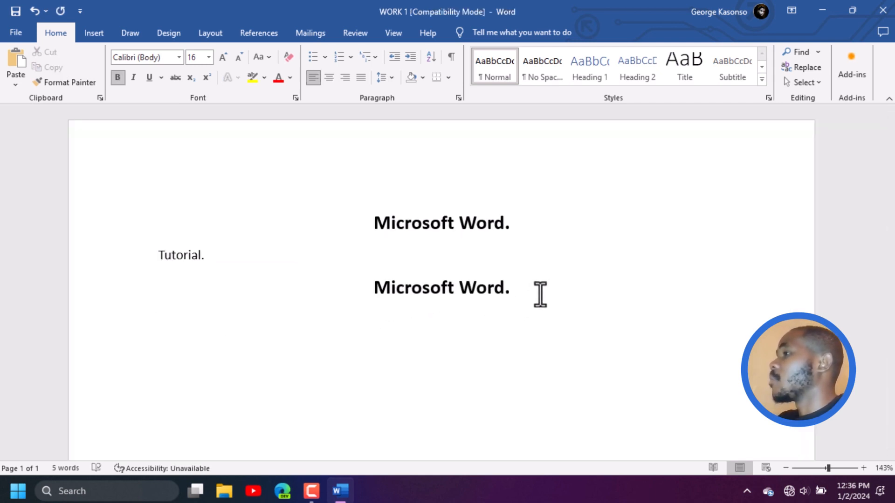
pyautogui.hotkey('ctrl', 'v')
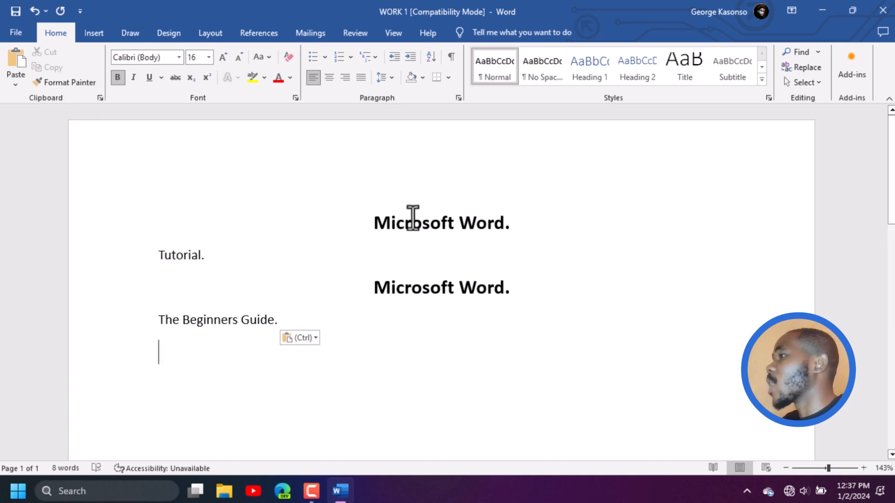
# Compare the original "Microsoft Word." heading with its copy and check the moved line "The Beginners Guide."
pyautogui.moveTo(375, 218); pyautogui.dragTo(510, 221)
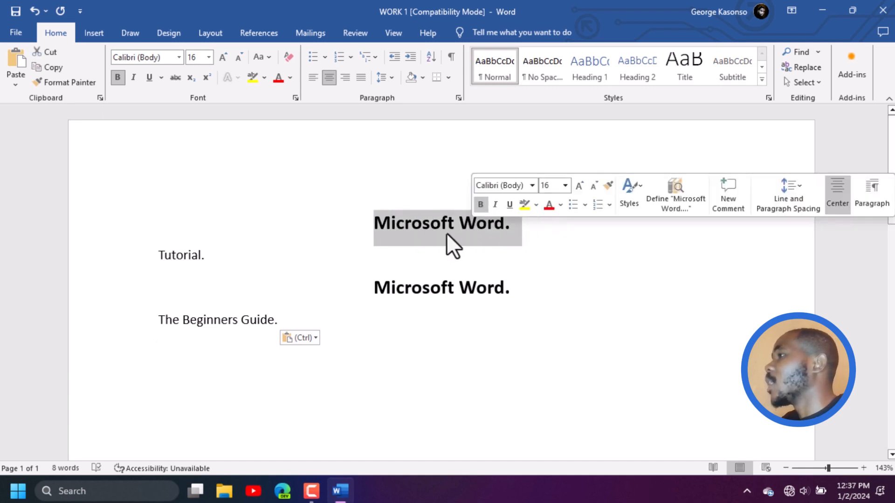
pyautogui.moveTo(368, 289); pyautogui.dragTo(556, 290)
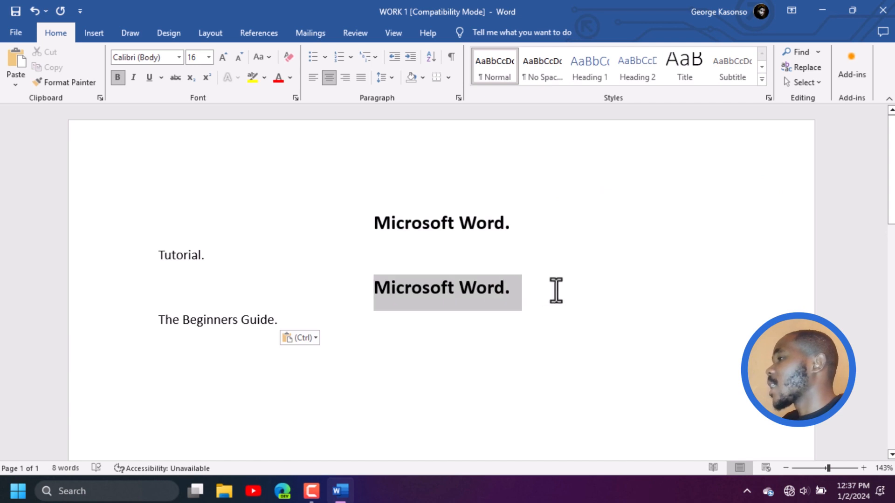
pyautogui.click(339, 380)
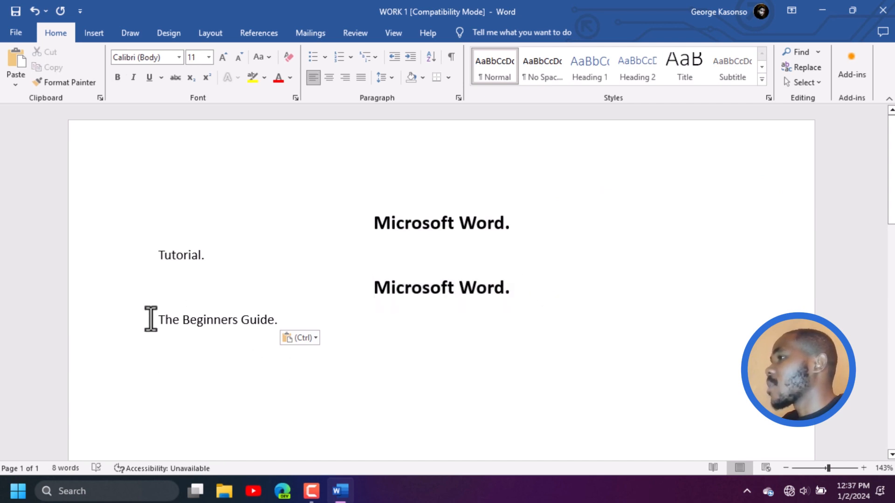
pyautogui.moveTo(157, 320); pyautogui.dragTo(295, 320)
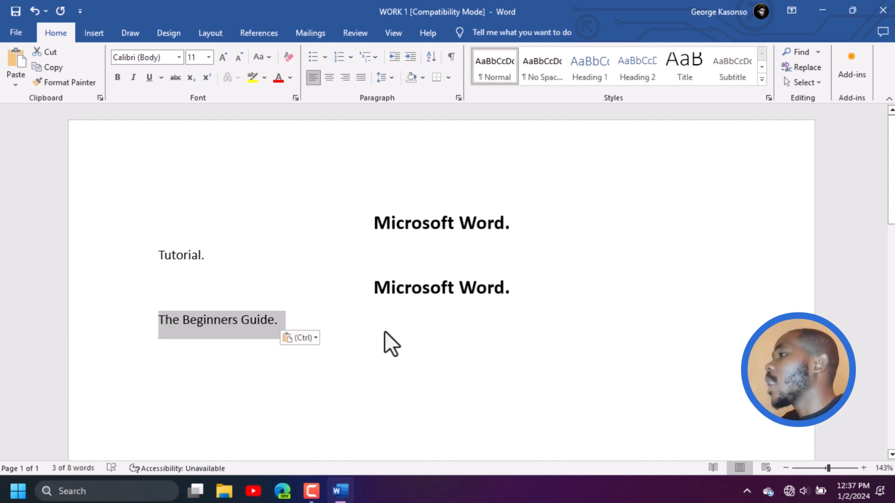
pyautogui.click(233, 321)
# Paste four more copies of "The Beginners Guide." on new lines below the existing one
pyautogui.click(303, 324)
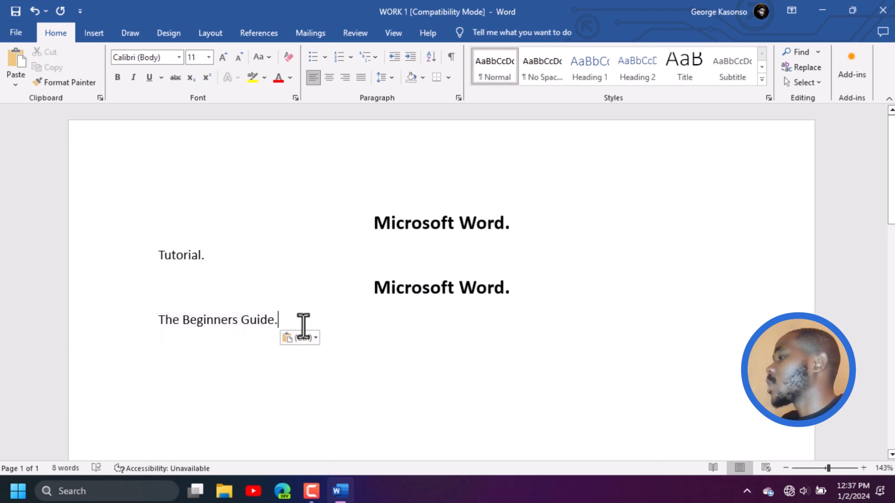
pyautogui.press('Return')
pyautogui.hotkey('ctrl', 'v')
pyautogui.hotkey('ctrl', 'v')
pyautogui.hotkey('ctrl', 'v')
pyautogui.hotkey('ctrl', 'v')
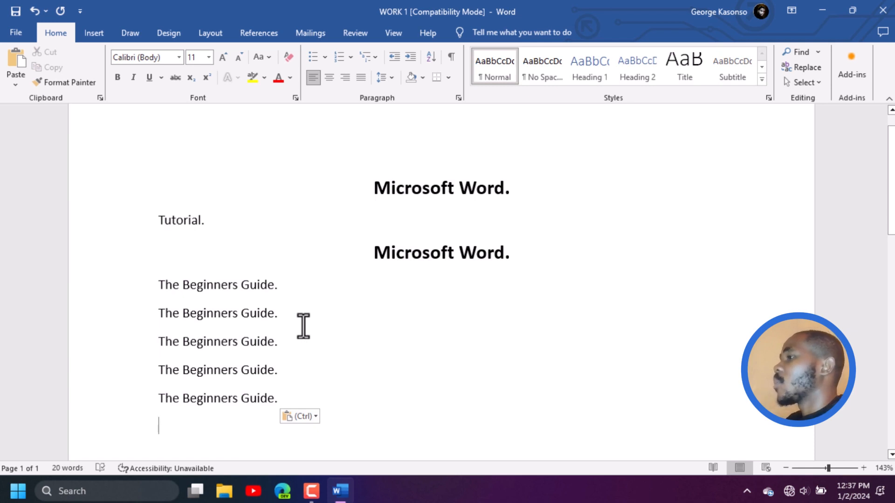
# Undo the repeated pastes of "The Beginners Guide." so only one such line is left
pyautogui.hotkey('ctrl', 'z')
pyautogui.hotkey('ctrl', 'z')
pyautogui.hotkey('ctrl', 'z')
pyautogui.hotkey('ctrl', 'z')
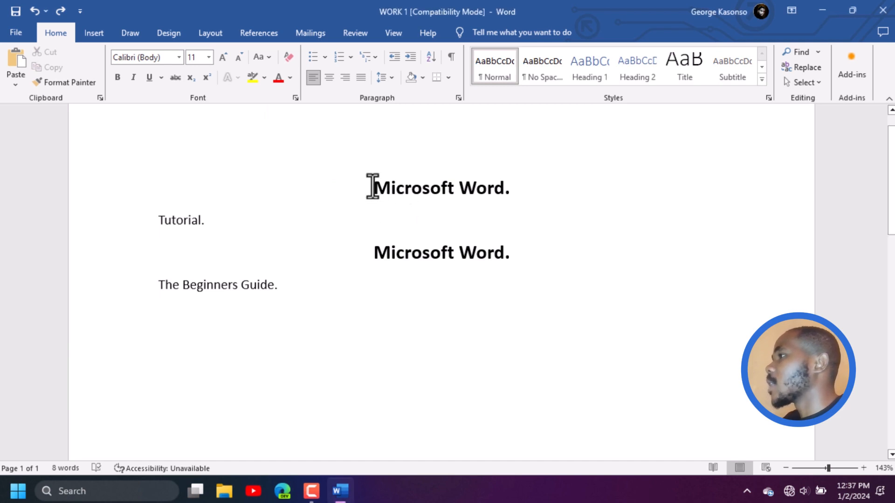
# Set the font of the first "Microsoft Word." heading to 11501 Black Tuesday Italic
pyautogui.moveTo(371, 187); pyautogui.dragTo(545, 186)
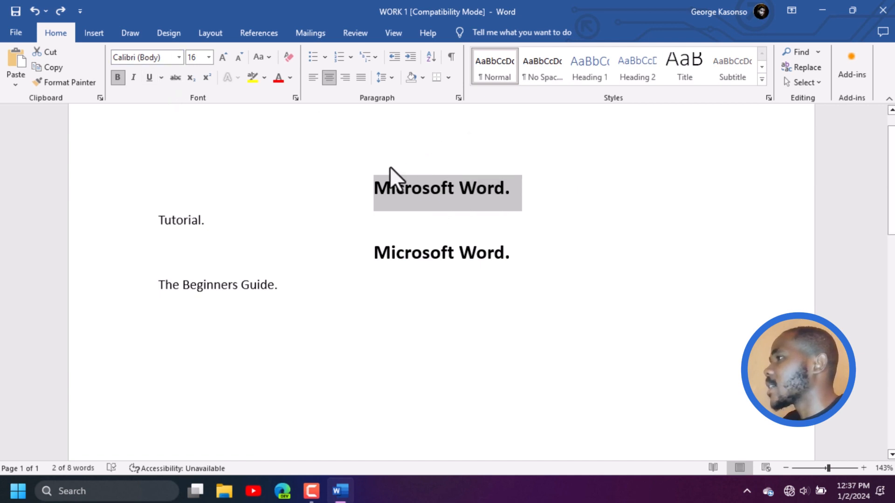
pyautogui.click(180, 58)
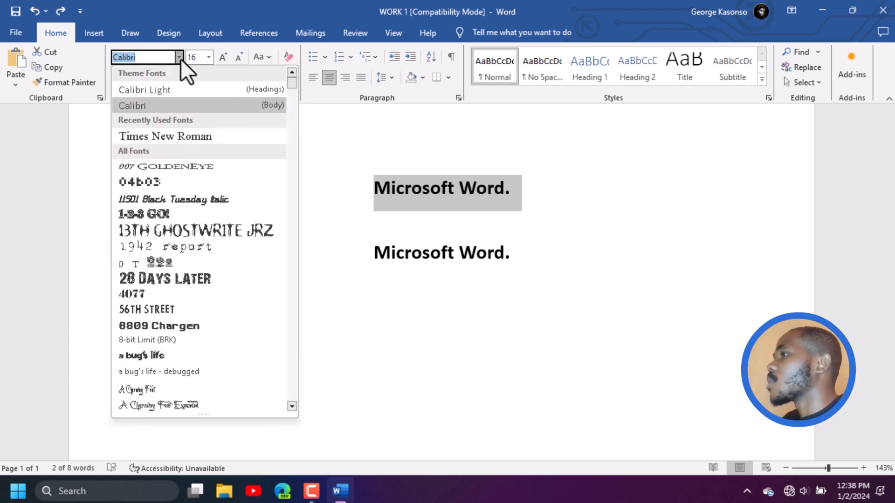
pyautogui.click(172, 200)
pyautogui.click(485, 302)
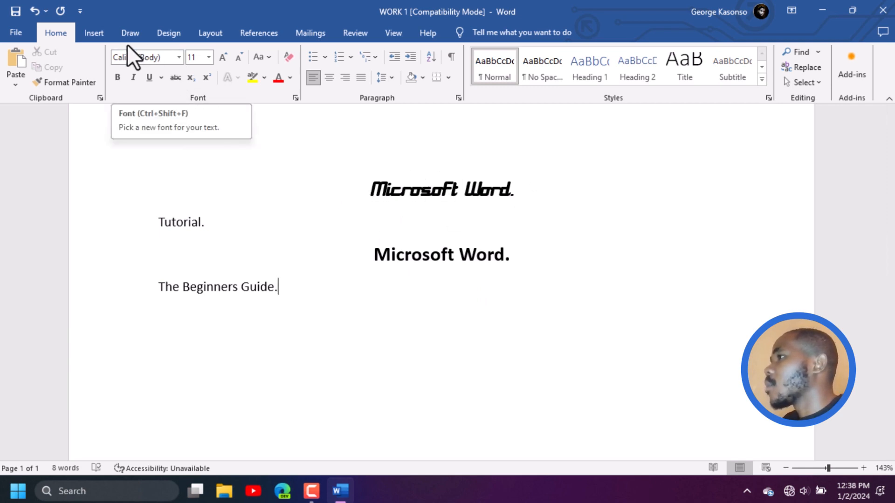
# Look through the list of available fonts, then close it without choosing one
pyautogui.click(180, 57)
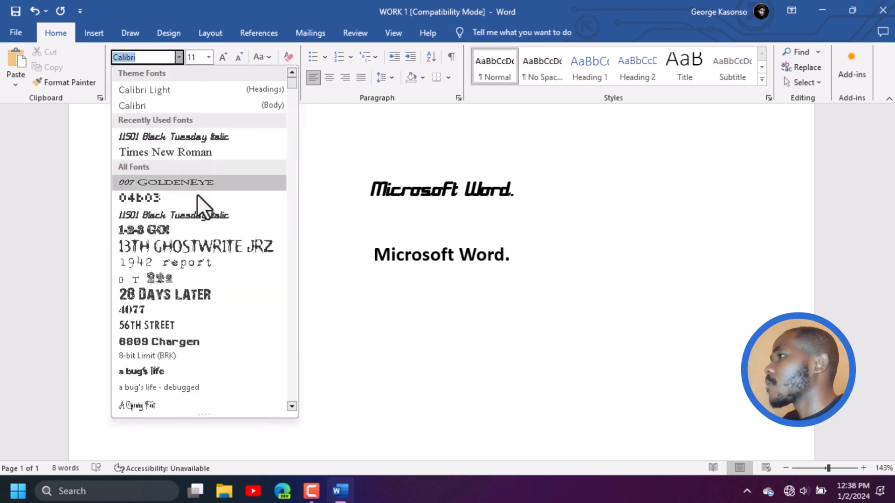
pyautogui.moveTo(288, 83); pyautogui.dragTo(293, 164)
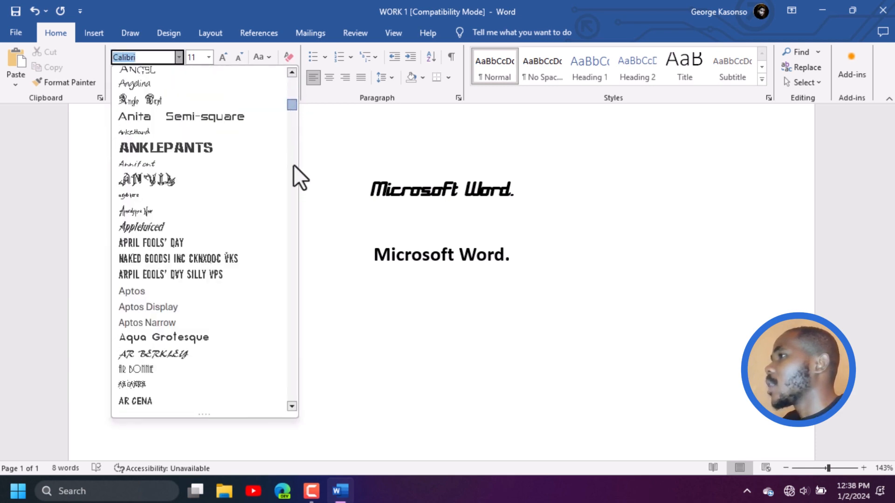
pyautogui.moveTo(293, 196); pyautogui.dragTo(297, 74)
pyautogui.click(509, 233)
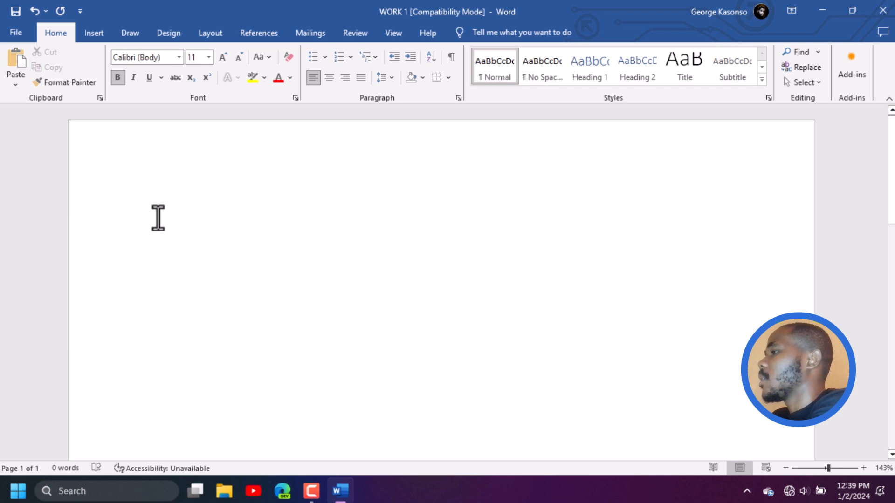
# Write three separate paragraphs on the empty page: "This is the sentence.", "This is a new paragraph." and "Another paragraph."
pyautogui.write('This ')
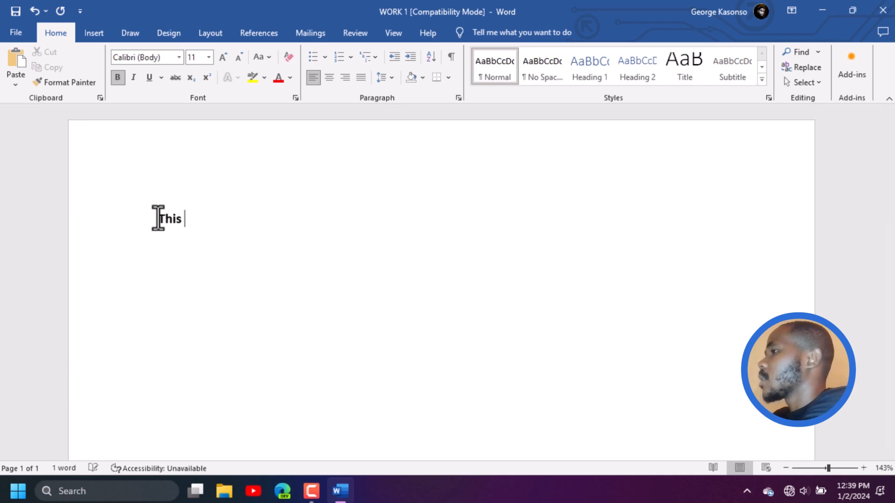
pyautogui.write('is the sen')
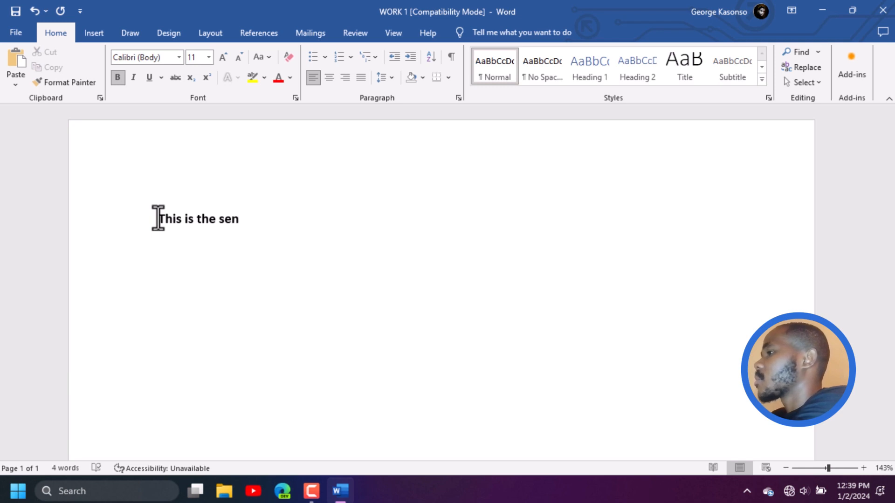
pyautogui.write('tence.')
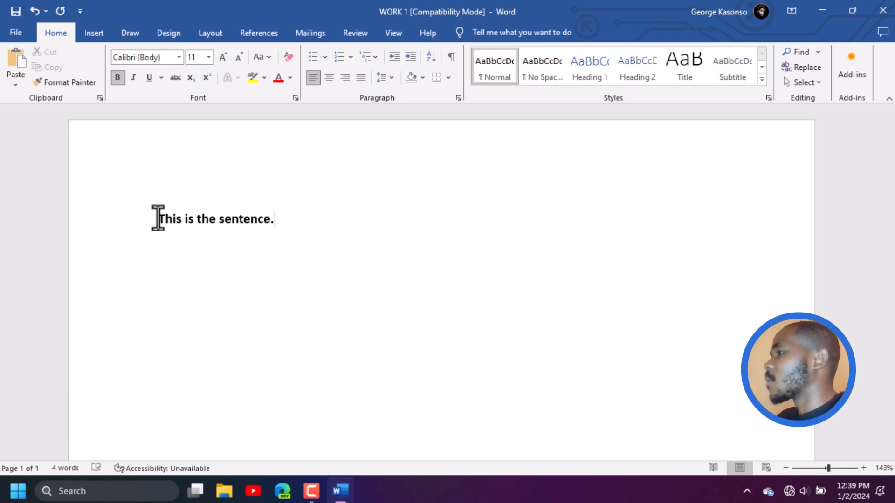
pyautogui.press('Return')
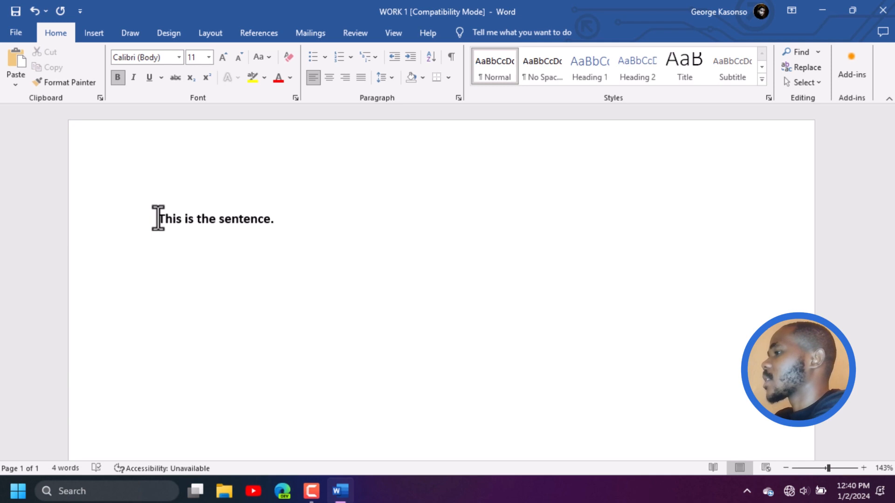
pyautogui.write('This is a new paragraph')
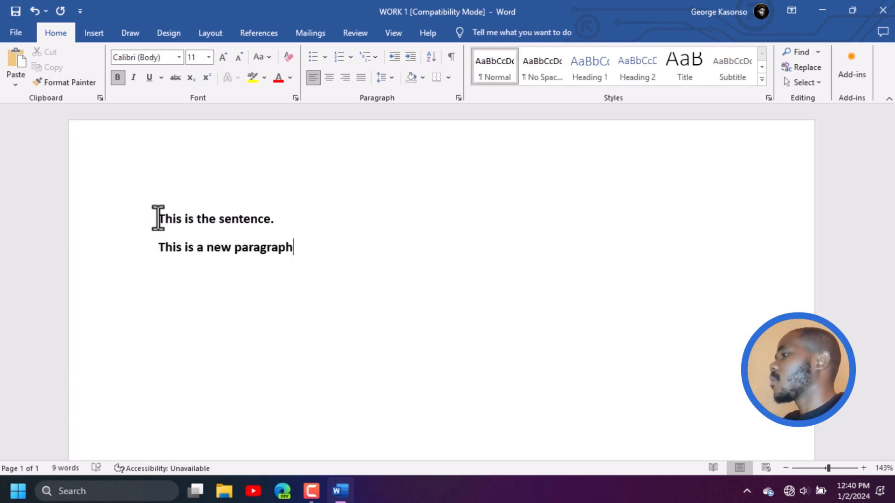
pyautogui.write('.')
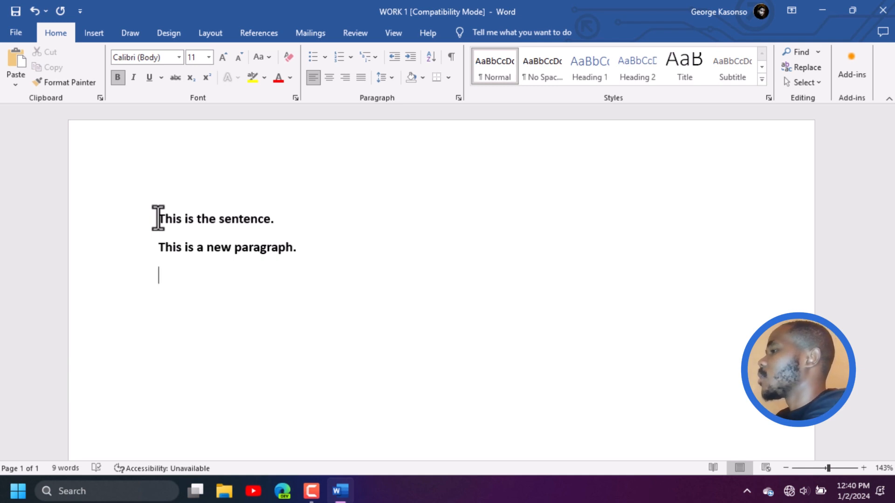
pyautogui.write('anoth')
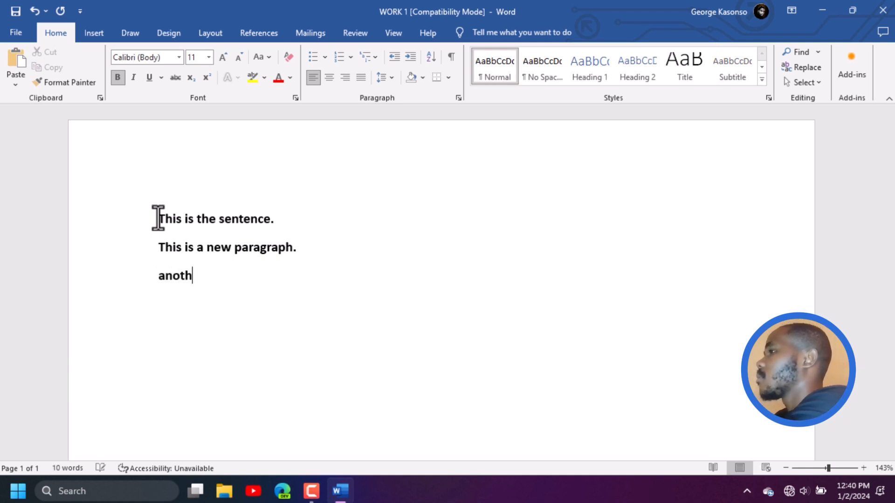
pyautogui.write('er pa')
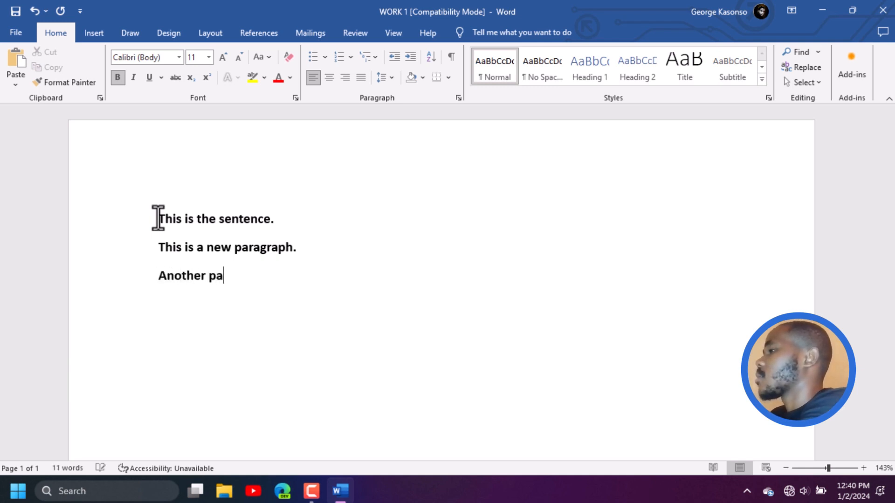
pyautogui.write('ragraph.')
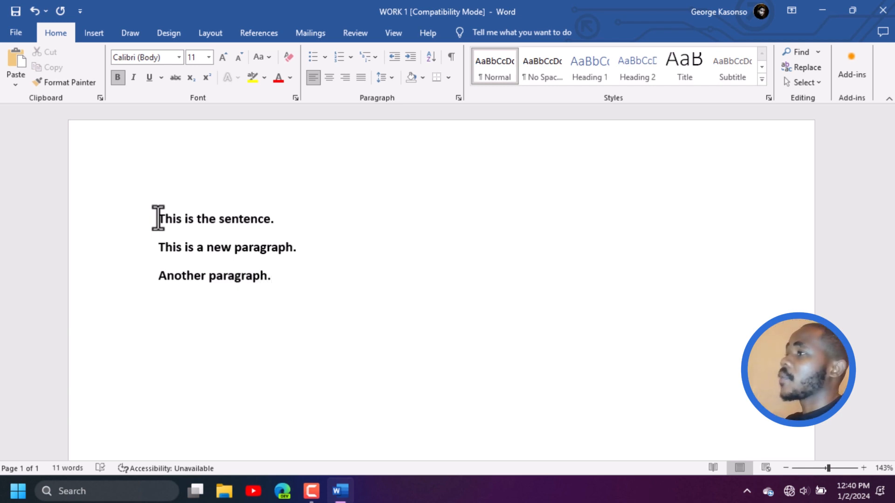
# Remove the bold formatting from all three paragraphs
pyautogui.hotkey('ctrl', 'a')
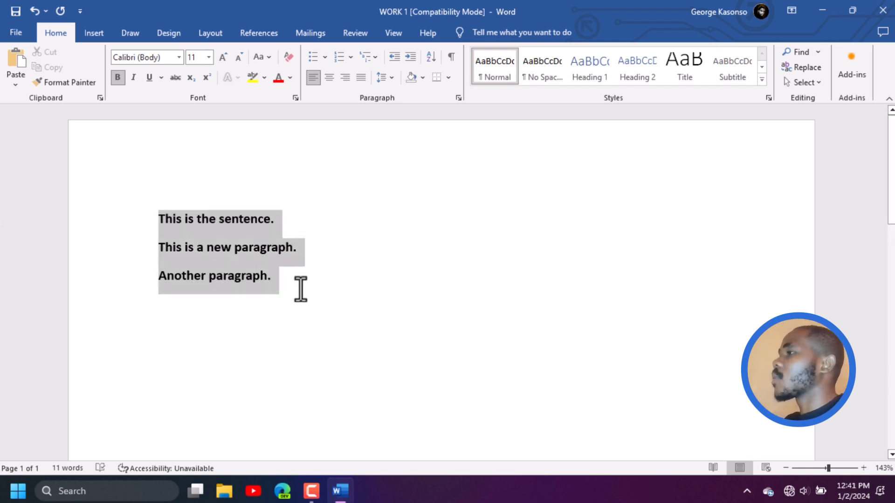
pyautogui.click(298, 285)
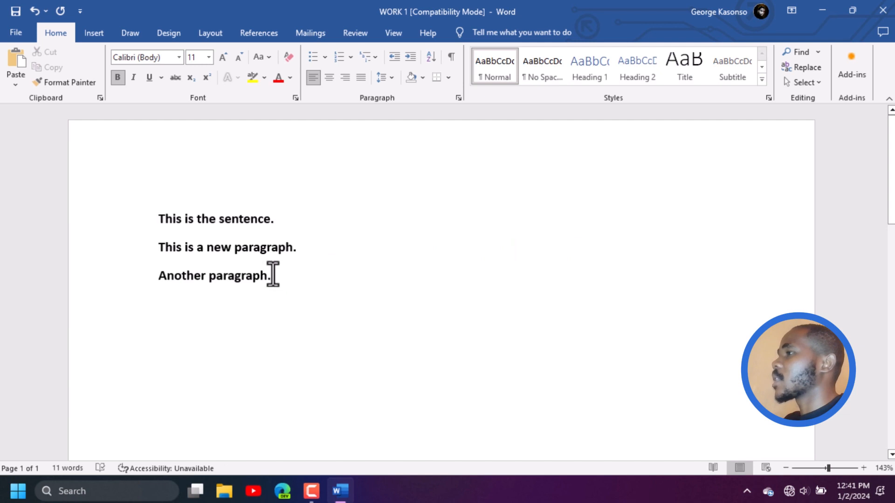
pyautogui.moveTo(272, 275); pyautogui.dragTo(159, 208)
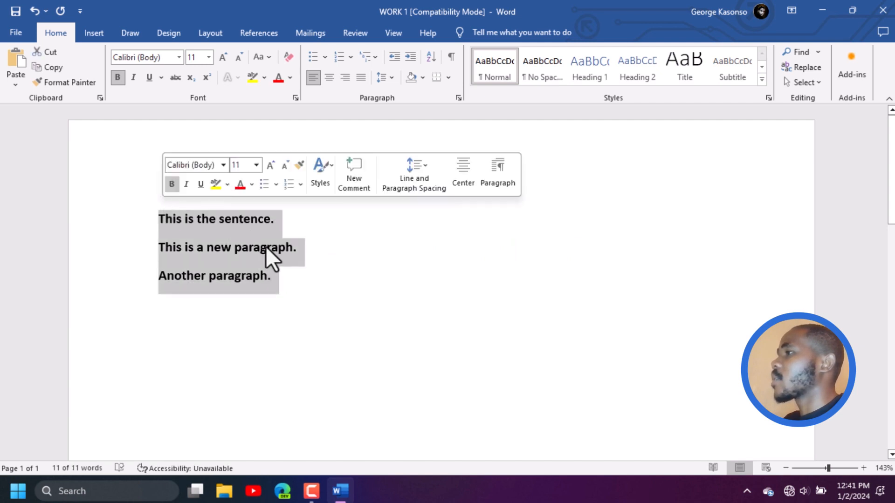
pyautogui.click(118, 77)
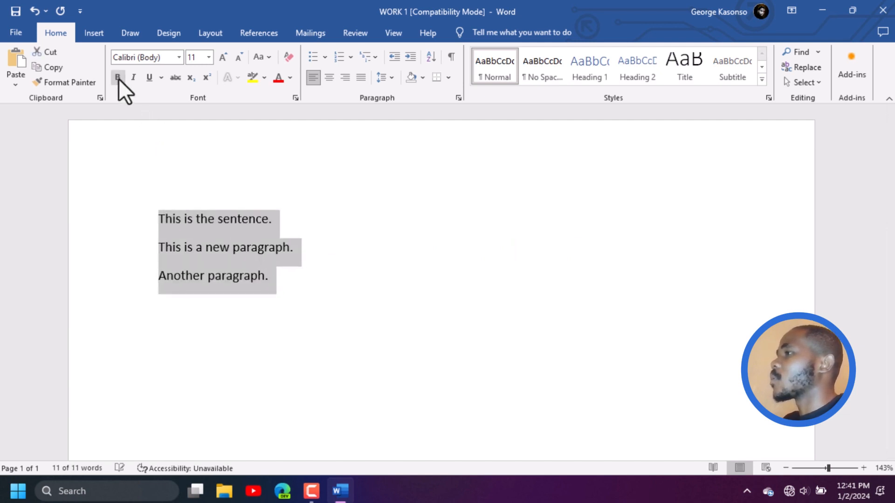
pyautogui.click(326, 280)
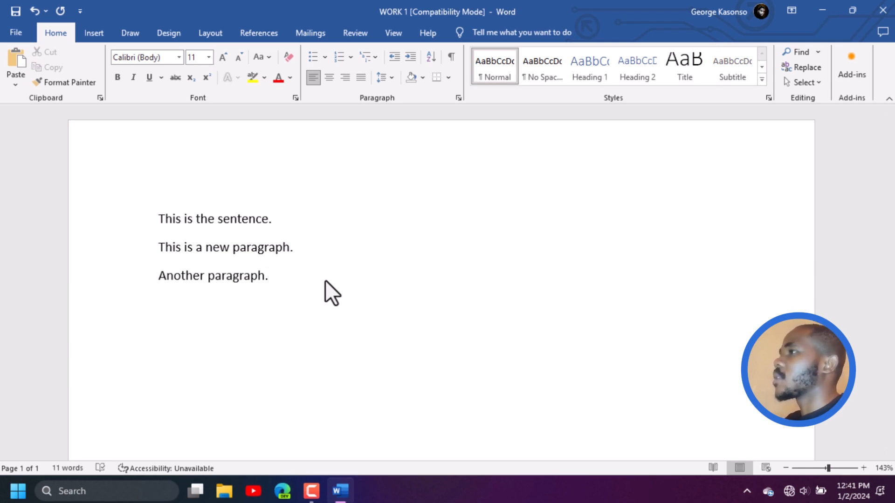
# Insert the plate photo 7F9F0204-BCD1-43BC-B02A-98C2E66C45EE-1024x768 from this device's Pictures folder on a new line below "Another paragraph."
pyautogui.press('Return')
pyautogui.click(96, 39)
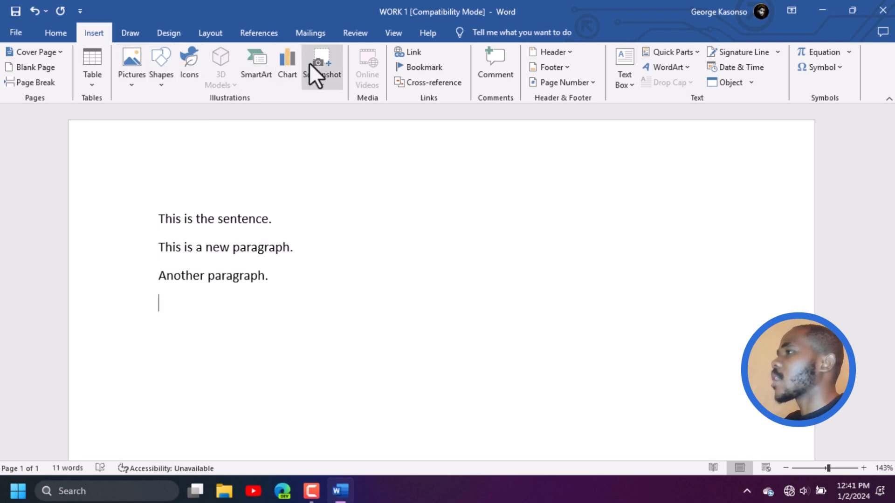
pyautogui.click(133, 58)
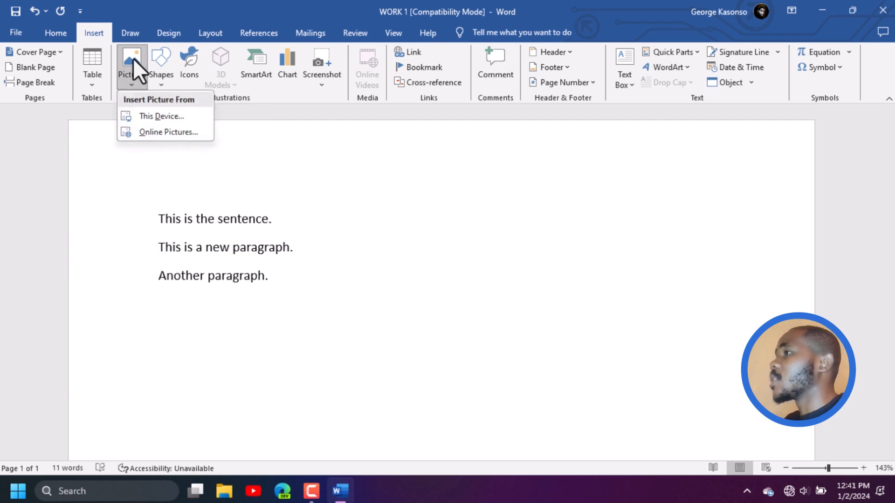
pyautogui.click(155, 117)
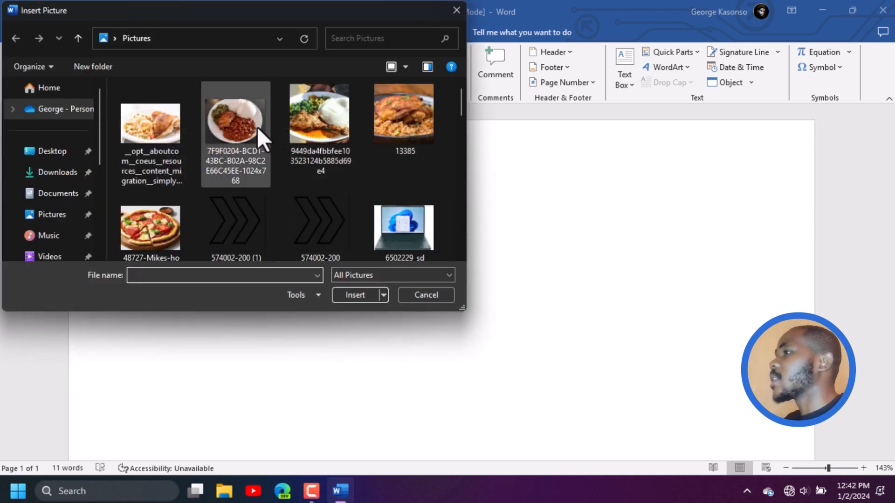
pyautogui.click(237, 122)
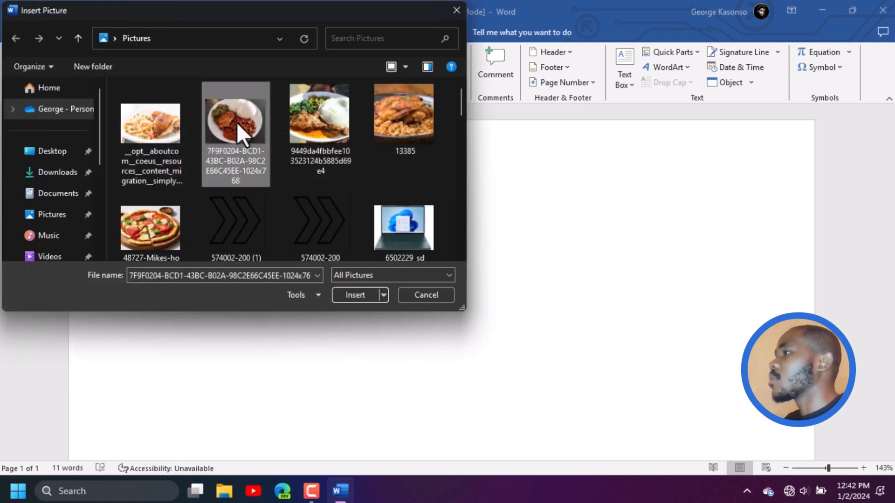
pyautogui.click(360, 294)
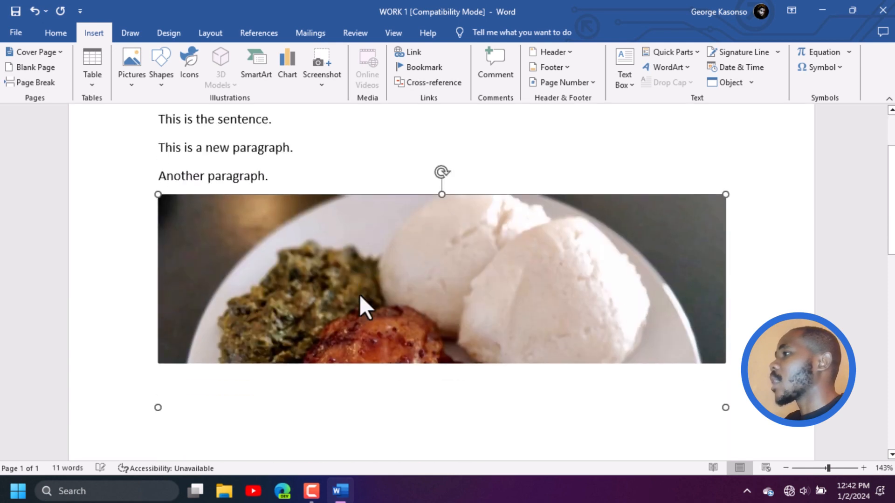
# Shrink the inserted photo proportionally to about 1.62" high by 2.16" wide
pyautogui.scroll(-3, 448, 337)
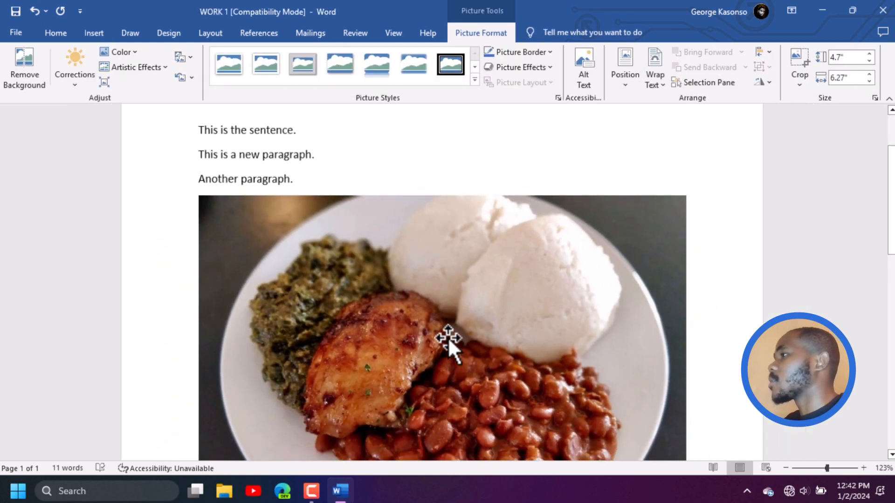
pyautogui.scroll(-5, 453, 337)
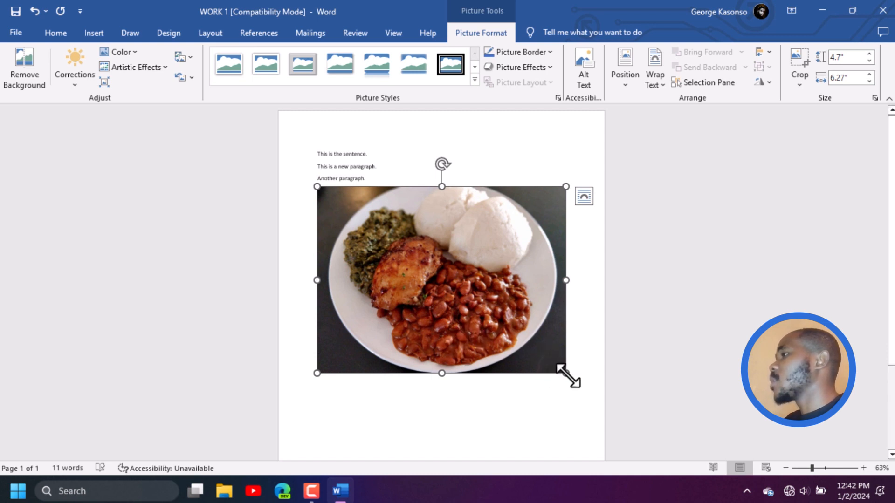
pyautogui.moveTo(567, 374); pyautogui.dragTo(398, 264)
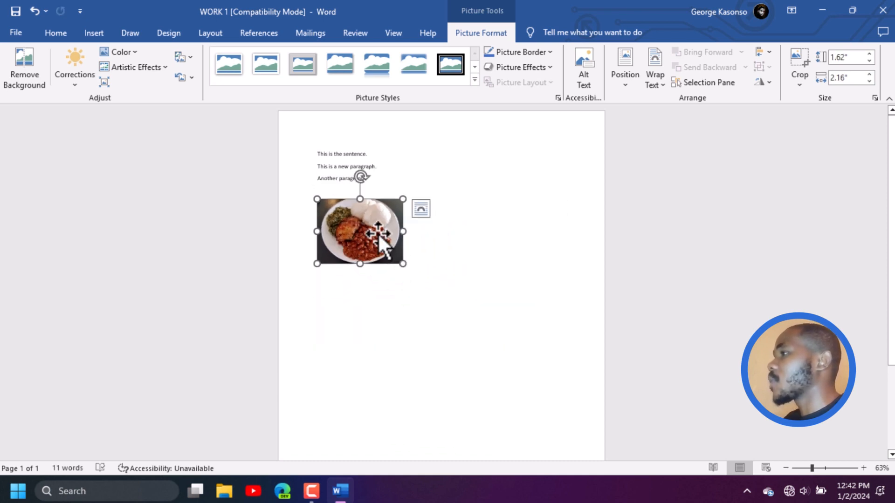
pyautogui.moveTo(378, 233)
pyautogui.mouseDown()
pyautogui.moveTo(376, 267)
pyautogui.moveTo(413, 273)
pyautogui.moveTo(368, 231)
pyautogui.moveTo(370, 239)
pyautogui.mouseUp()
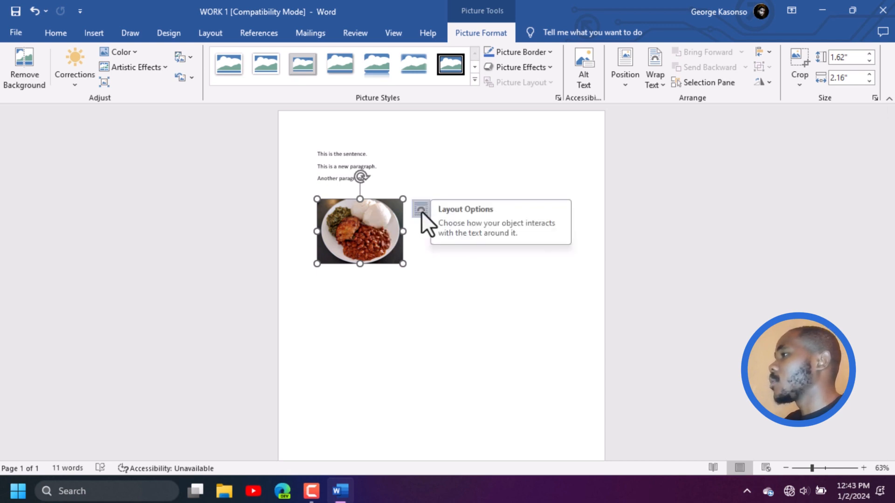
pyautogui.click(487, 303)
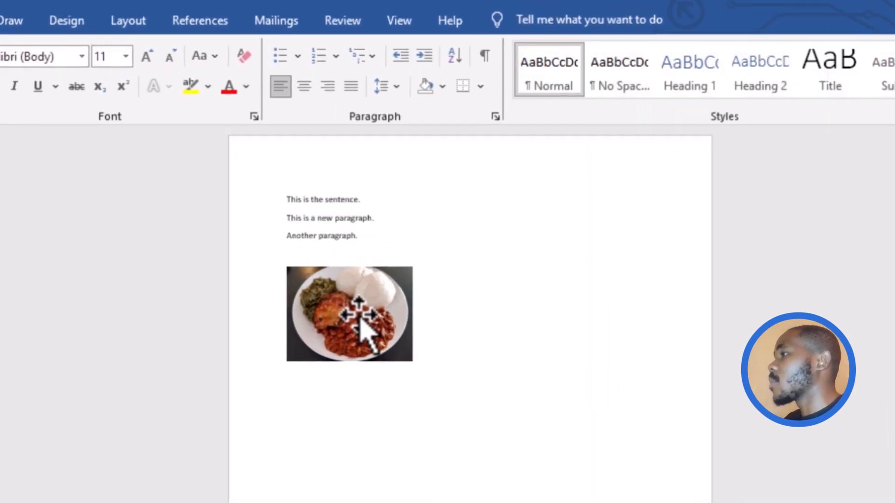
# Apply the picture style with rounded corners and a reflection to the plate photo
pyautogui.click(360, 290)
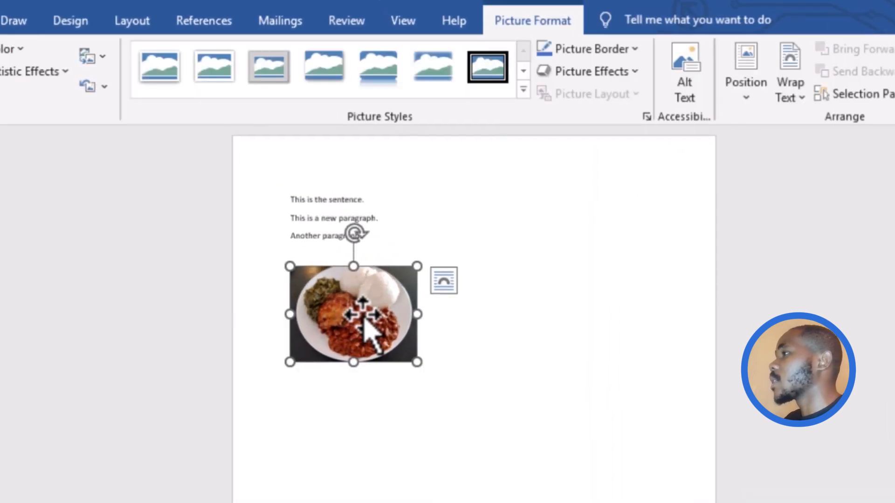
pyautogui.click(406, 458)
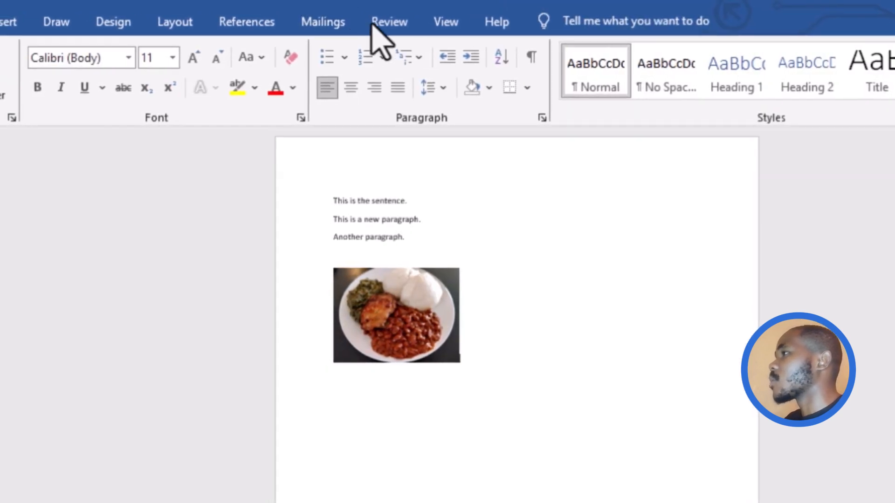
pyautogui.click(422, 299)
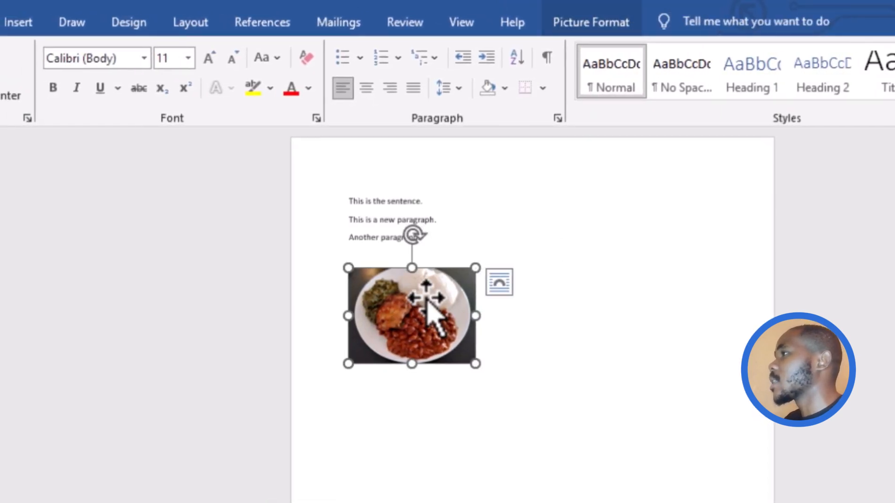
pyautogui.click(613, 32)
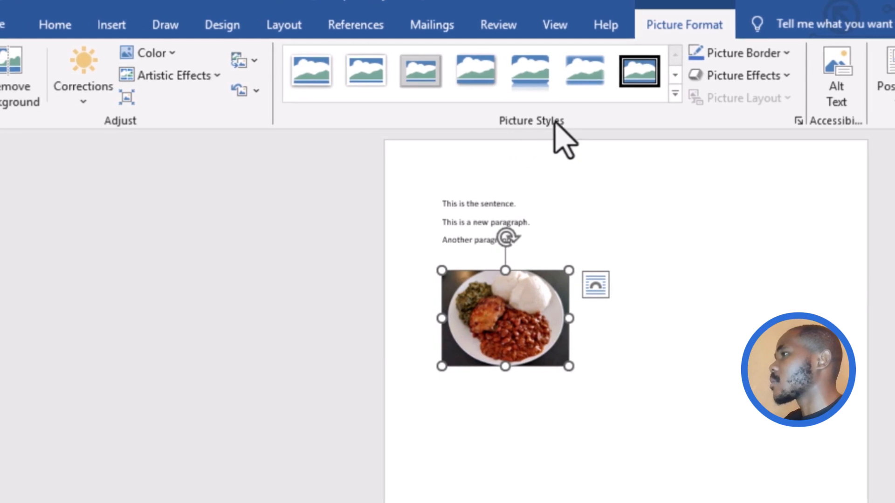
pyautogui.click(627, 68)
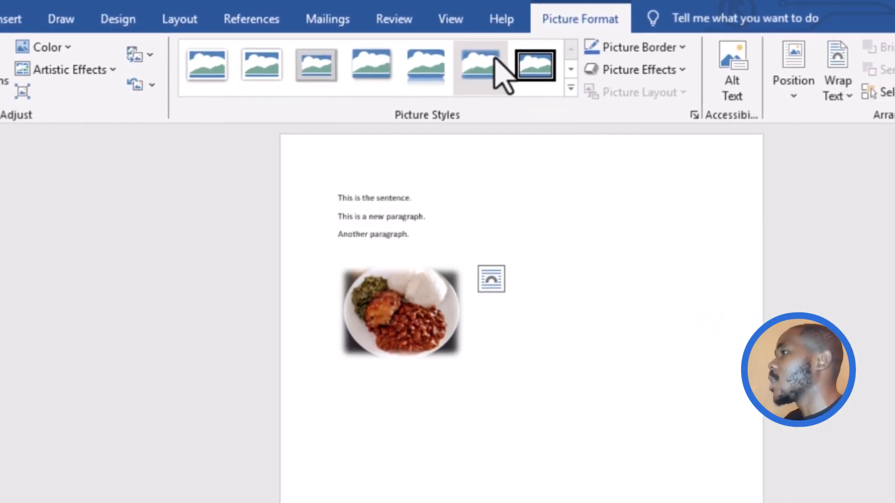
pyautogui.click(426, 67)
pyautogui.click(617, 310)
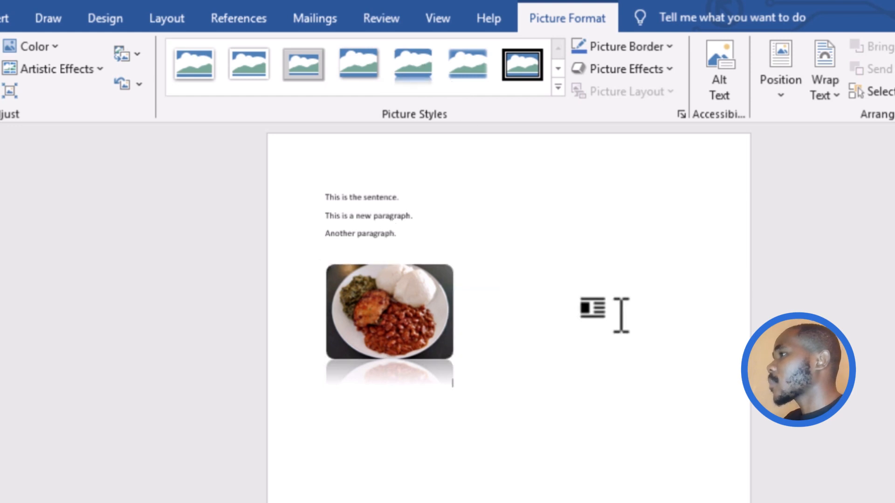
# Make the reflected plate photo slightly smaller, keeping its proportions
pyautogui.click(438, 347)
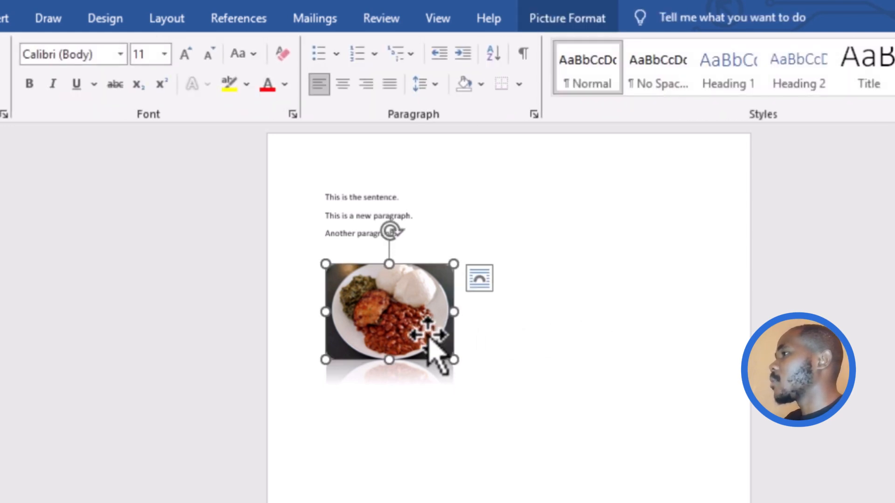
pyautogui.moveTo(455, 366); pyautogui.dragTo(440, 357)
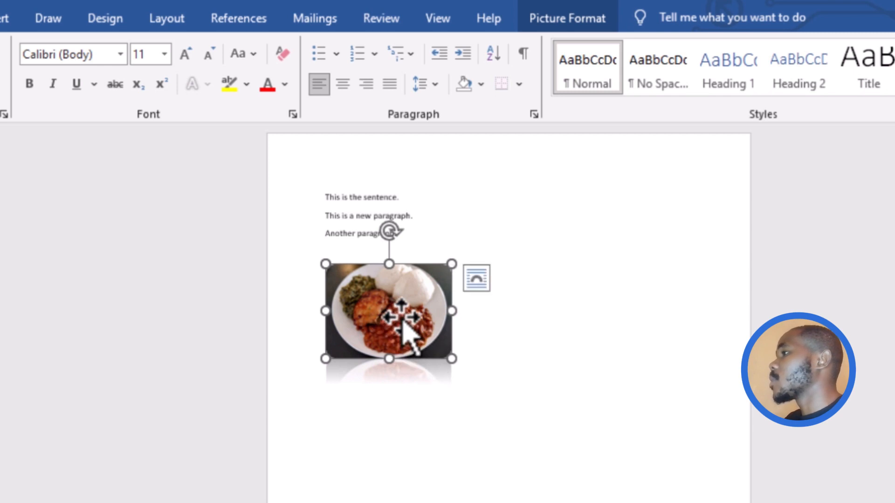
# Set the reflected plate photo's text wrapping to Behind Text and move it beside the three paragraphs at the page's upper right
pyautogui.click(480, 282)
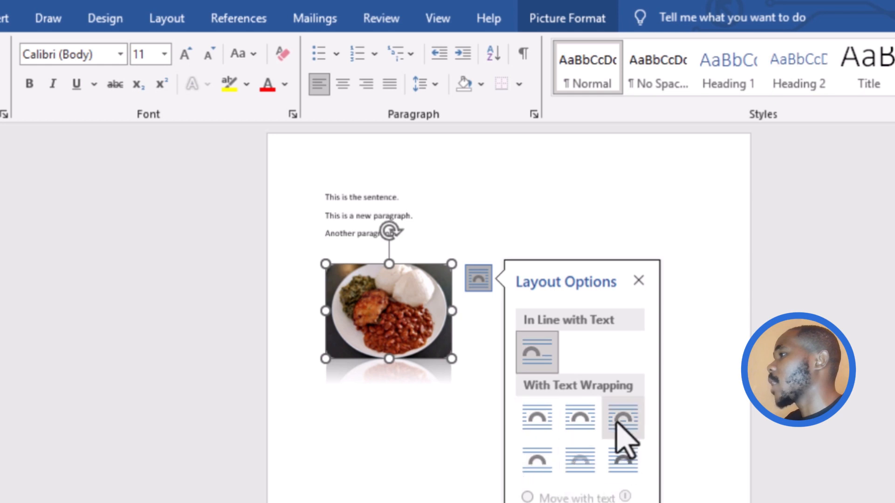
pyautogui.click(580, 460)
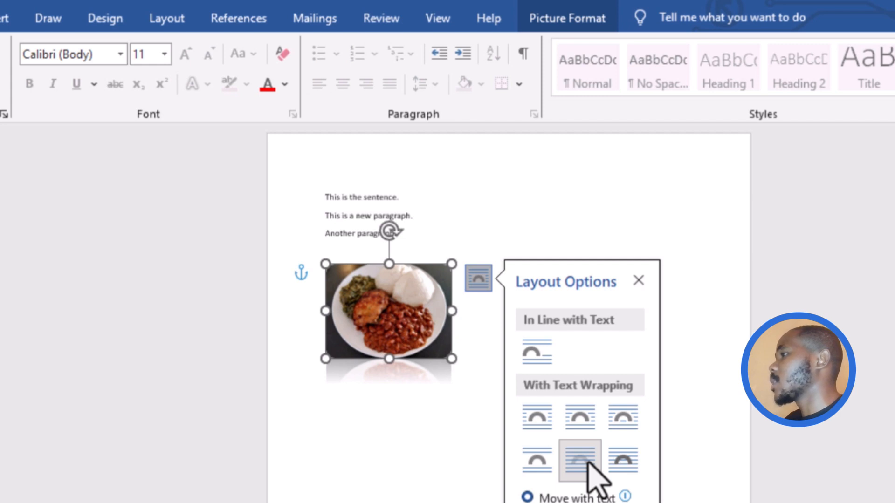
pyautogui.click(421, 463)
pyautogui.click(398, 326)
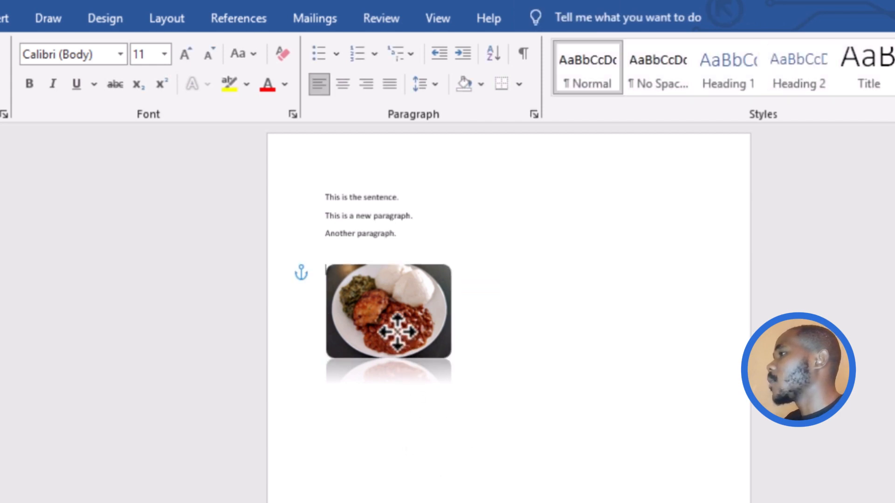
pyautogui.moveTo(396, 325); pyautogui.dragTo(618, 251)
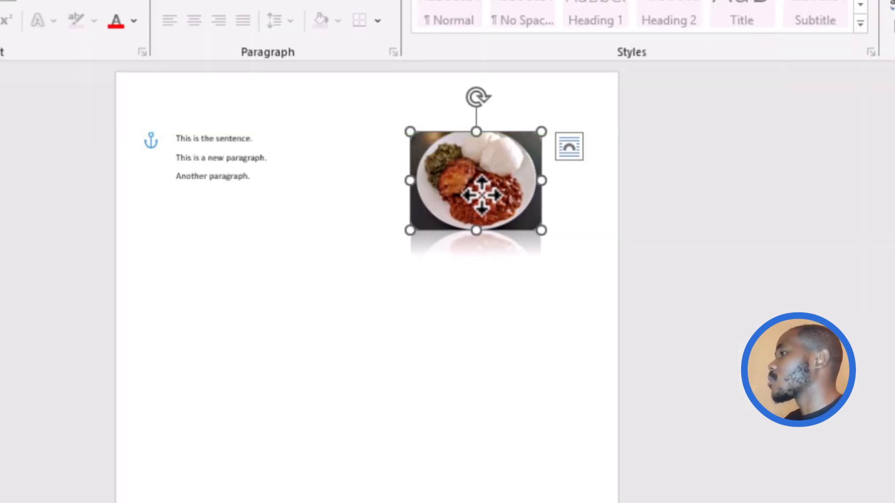
# Insert the chicken plate photo starting with 9449da4 before "This is the sentence." and shrink it to about 1.69" high by 1.68" wide
pyautogui.click(569, 148)
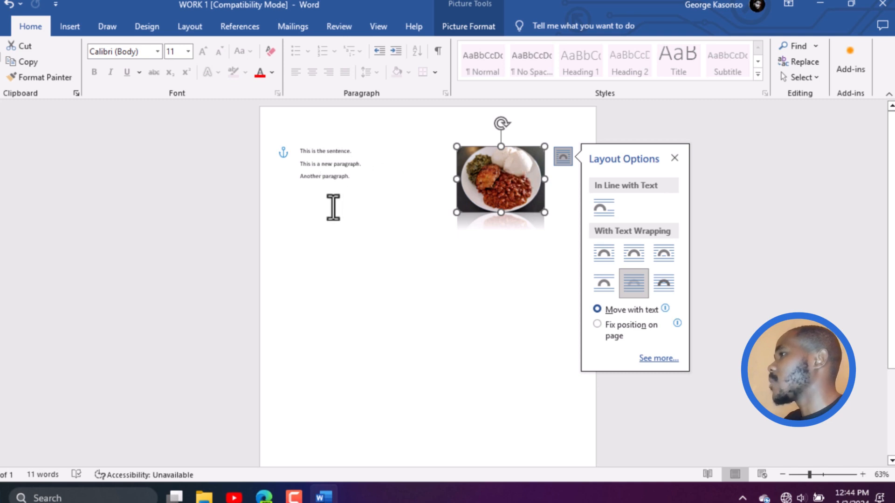
pyautogui.click(301, 151)
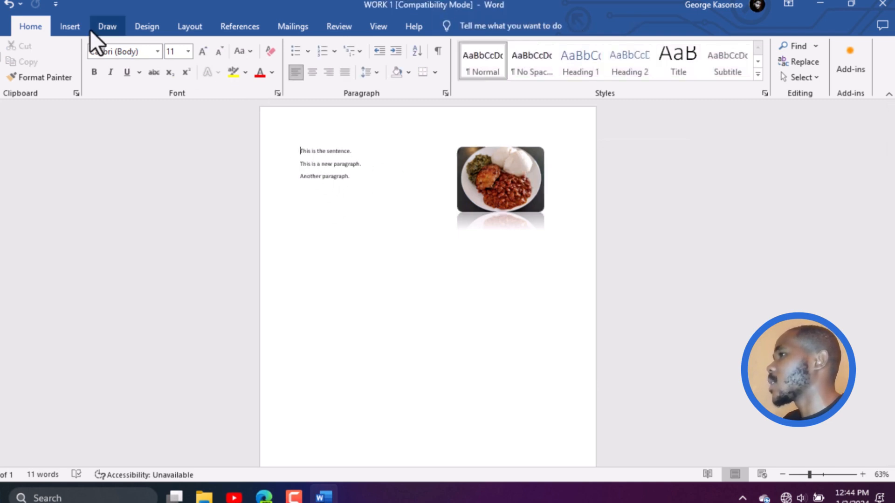
pyautogui.click(69, 25)
pyautogui.click(103, 69)
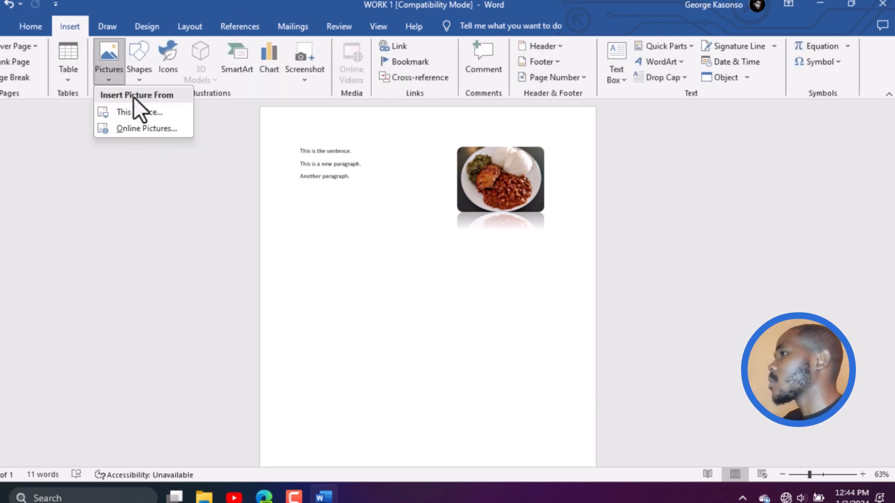
pyautogui.click(135, 110)
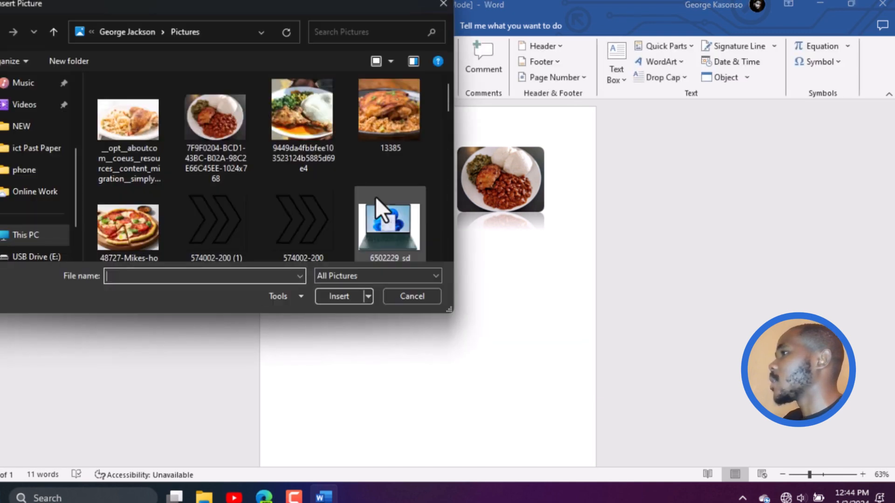
pyautogui.click(309, 134)
pyautogui.click(340, 297)
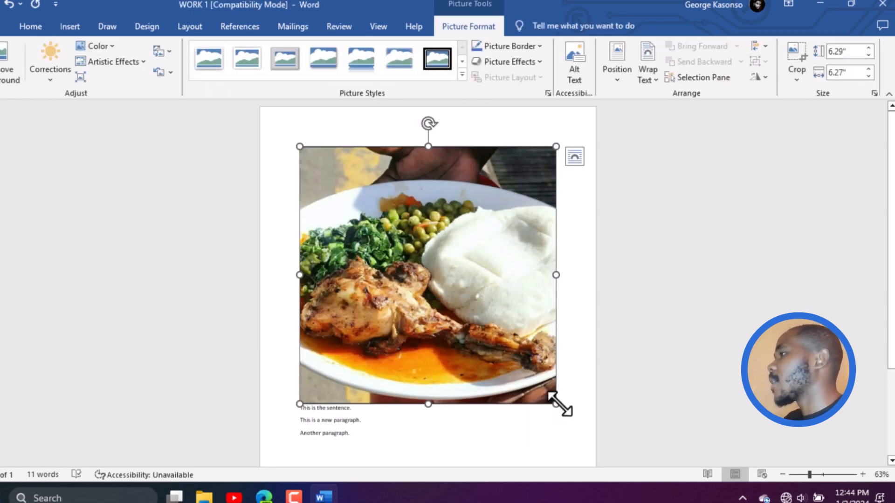
pyautogui.moveTo(559, 408); pyautogui.dragTo(368, 214)
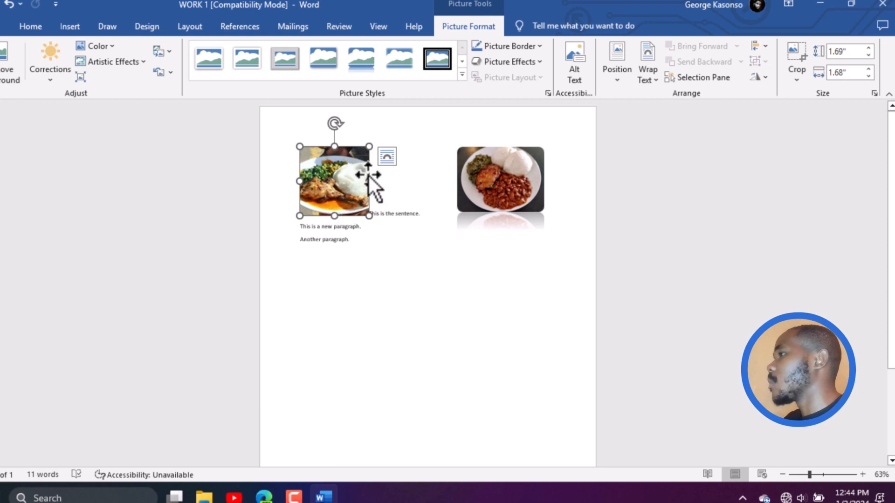
# Set the chicken photo's text wrapping to In Front of Text and place it between the paragraphs and the reflected plate photo
pyautogui.click(386, 157)
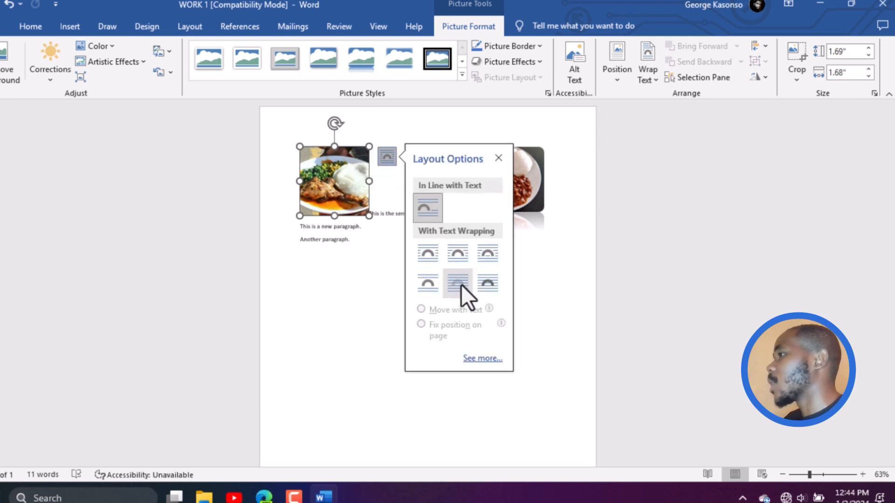
pyautogui.click(488, 287)
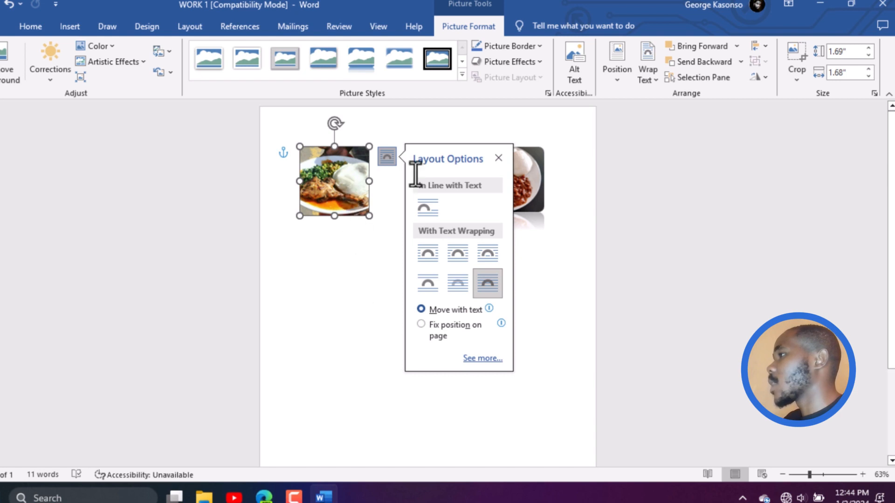
pyautogui.click(499, 159)
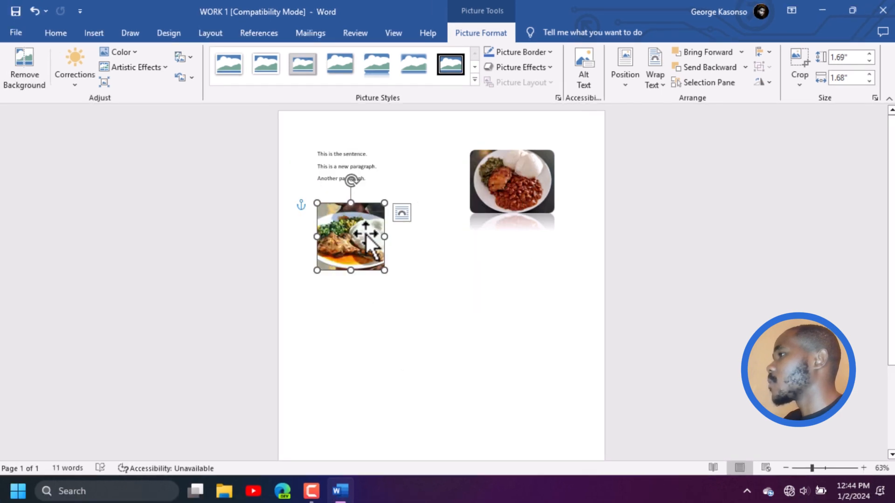
pyautogui.moveTo(366, 235); pyautogui.dragTo(444, 170)
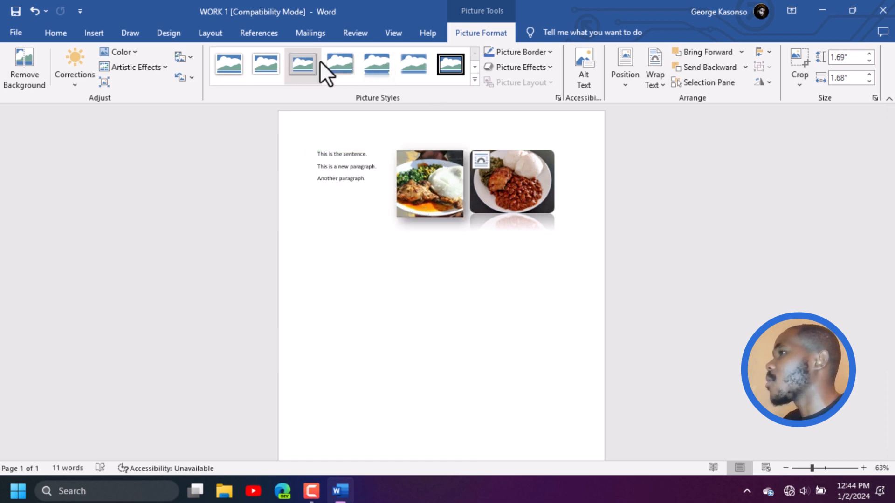
# Recolor the chicken photo with 300% color saturation
pyautogui.click(133, 57)
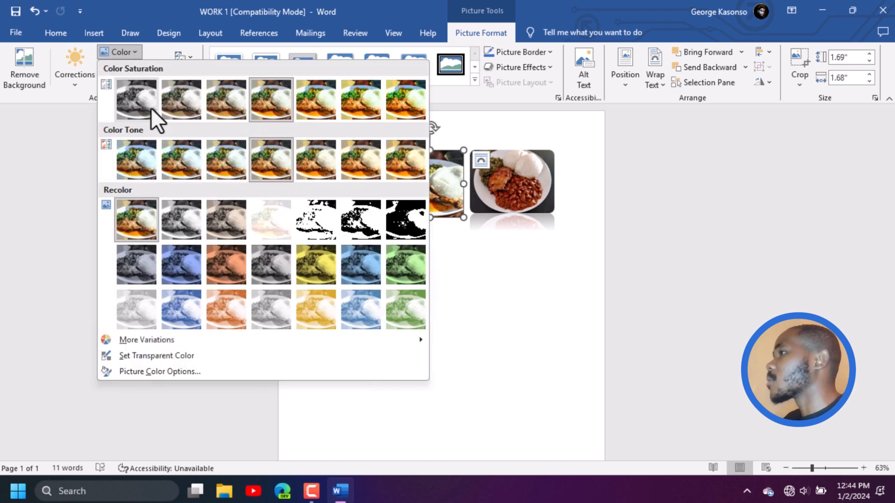
pyautogui.click(365, 122)
pyautogui.click(455, 289)
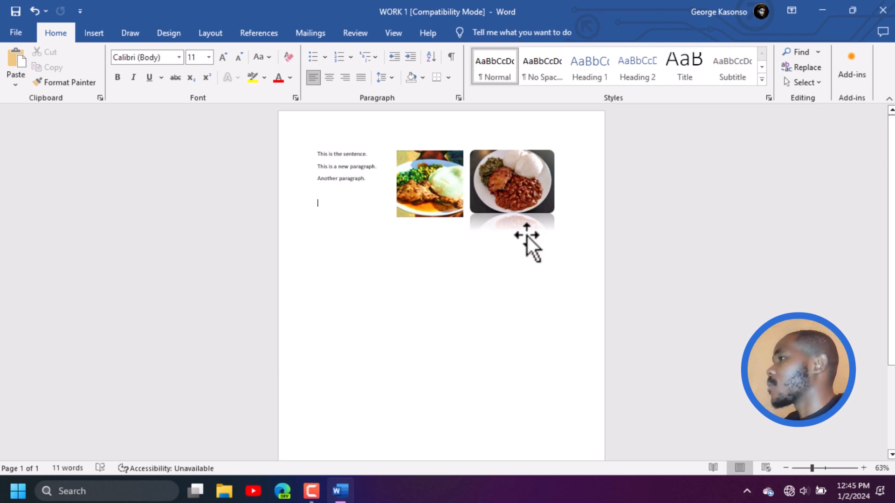
# Move the chicken photo below the paragraphs and place the reflected plate photo beside it
pyautogui.click(434, 188)
pyautogui.moveTo(434, 189); pyautogui.dragTo(356, 245)
pyautogui.moveTo(524, 189); pyautogui.dragTo(458, 247)
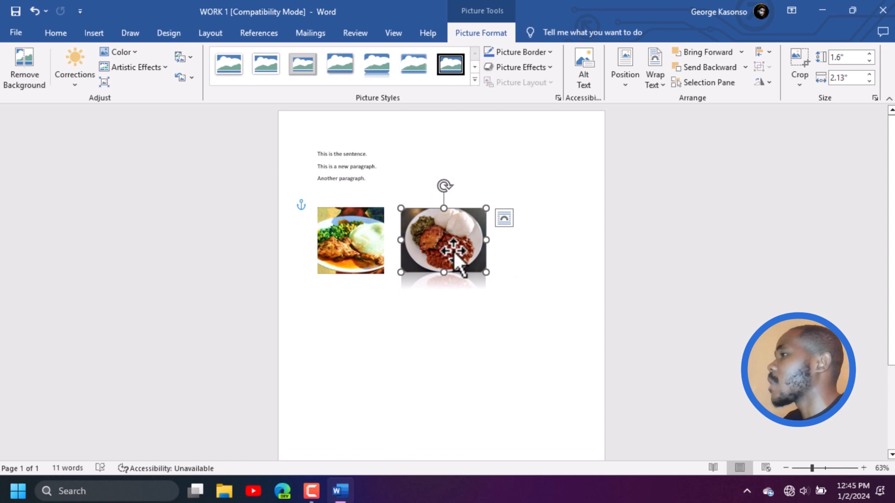
# Move the reflected plate photo up beside the paragraphs and shrink it proportionally to about 1.43" high by 1.91" wide
pyautogui.moveTo(456, 255); pyautogui.dragTo(438, 185)
pyautogui.moveTo(399, 211); pyautogui.dragTo(406, 204)
pyautogui.moveTo(470, 182); pyautogui.dragTo(467, 185)
# Rearrange the photos so the reflected plate photo sits below the paragraphs and the chicken photo sits beside them
pyautogui.moveTo(344, 252); pyautogui.dragTo(540, 182)
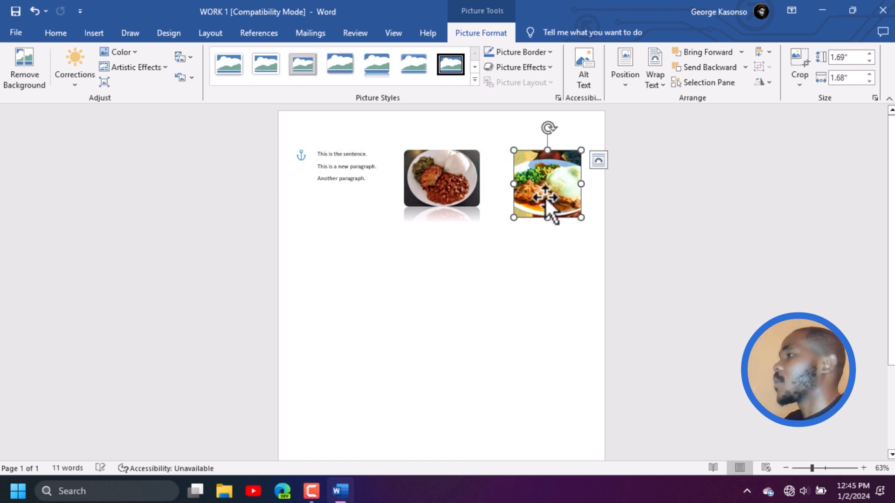
pyautogui.moveTo(435, 194); pyautogui.dragTo(348, 262)
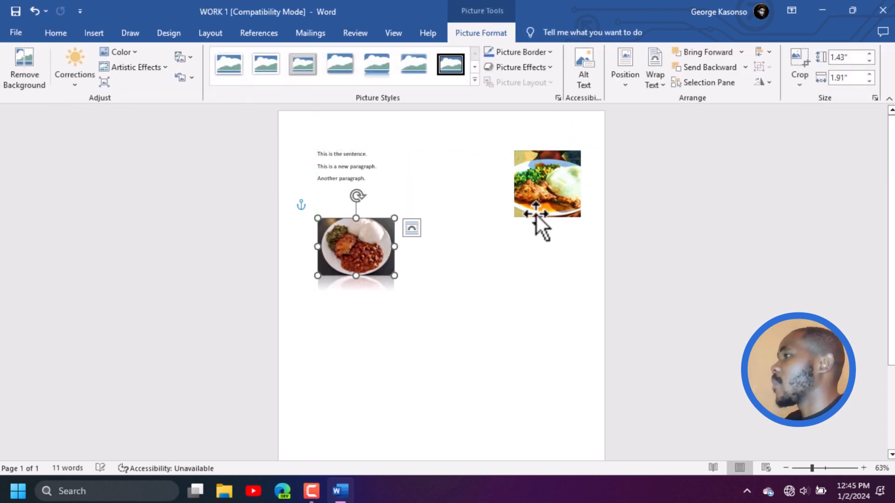
pyautogui.moveTo(539, 197); pyautogui.dragTo(440, 185)
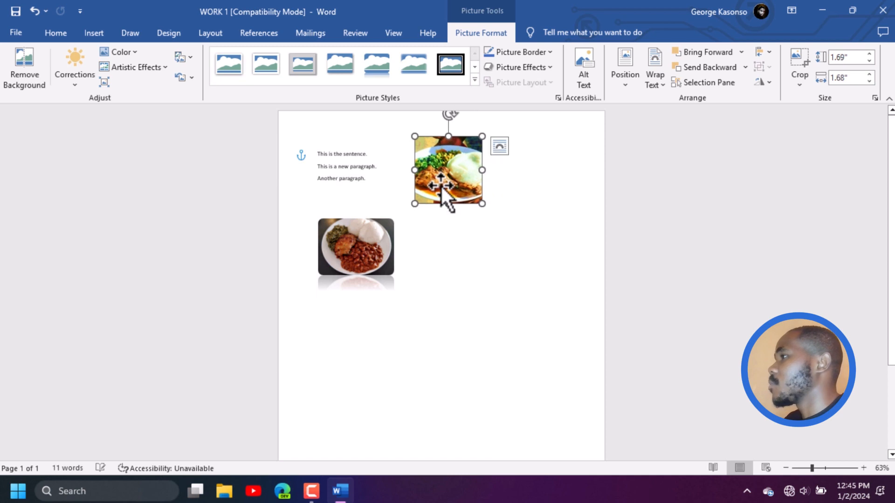
# Enlarge the chicken photo proportionally to fill the space beside the text, and shift the reflected plate photo slightly lower
pyautogui.click(483, 208)
pyautogui.click(479, 200)
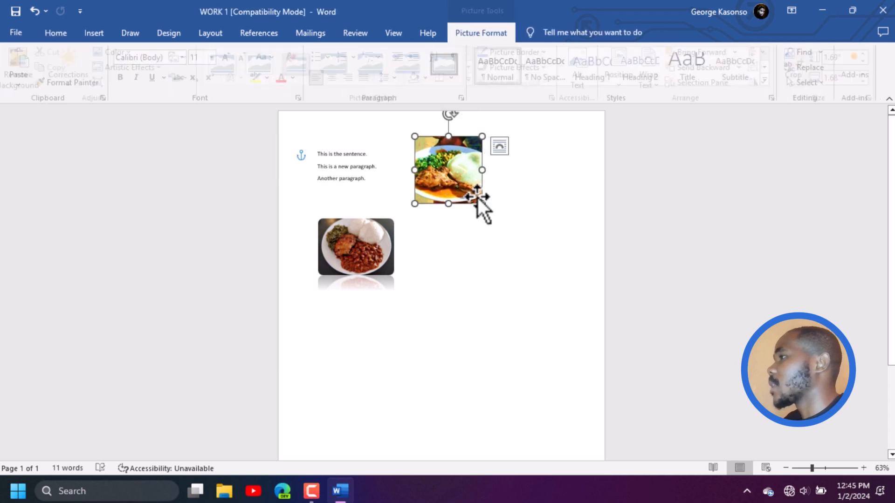
pyautogui.moveTo(482, 203); pyautogui.dragTo(565, 274)
pyautogui.moveTo(498, 230)
pyautogui.mouseDown()
pyautogui.moveTo(488, 228)
pyautogui.moveTo(495, 229)
pyautogui.mouseUp()
pyautogui.click(364, 246)
pyautogui.moveTo(364, 246); pyautogui.dragTo(363, 252)
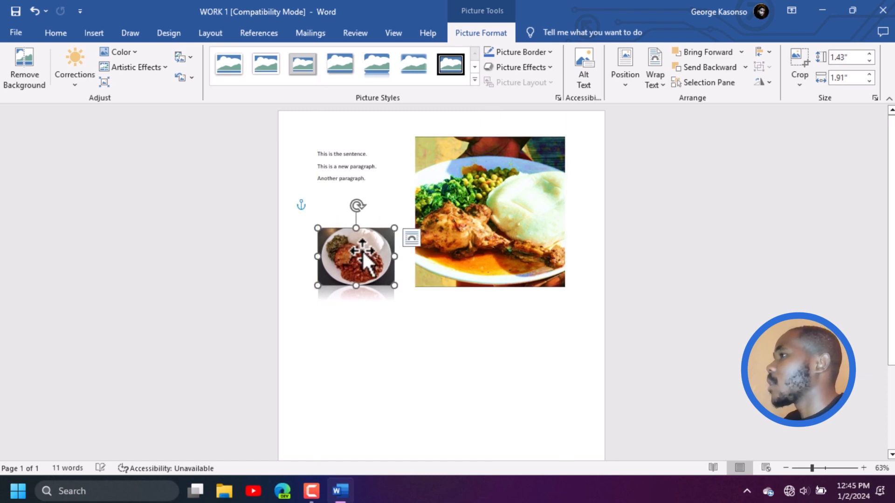
# Increase the font size of all three paragraphs to 14
pyautogui.click(339, 172)
pyautogui.moveTo(316, 152); pyautogui.dragTo(380, 180)
pyautogui.click(219, 59)
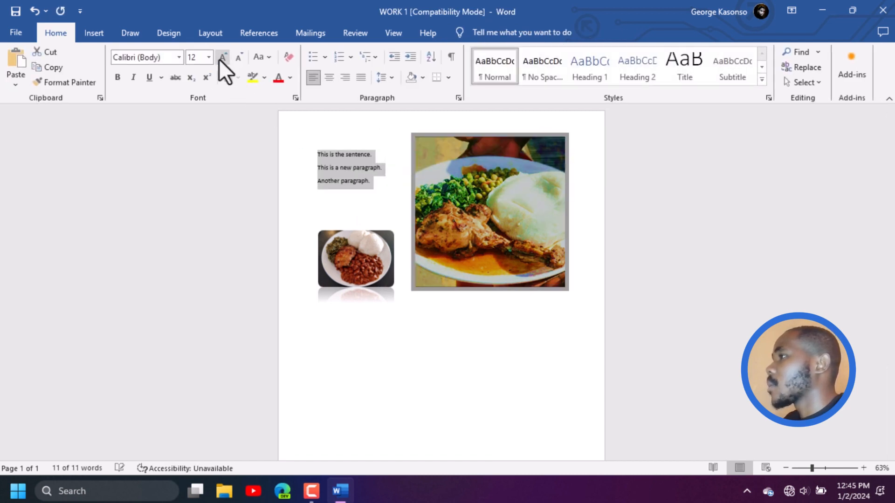
pyautogui.click(219, 58)
pyautogui.click(421, 337)
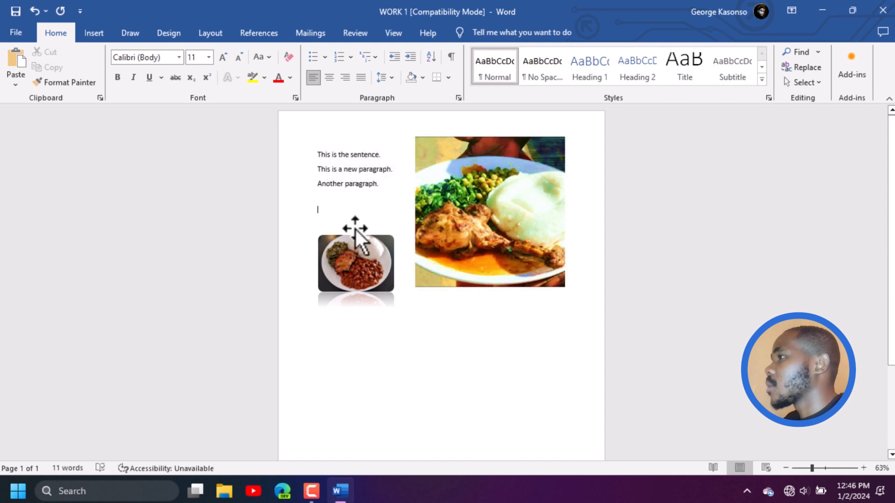
# Make "This is the sentence." bold, italic and underlined
pyautogui.moveTo(383, 155); pyautogui.dragTo(294, 154)
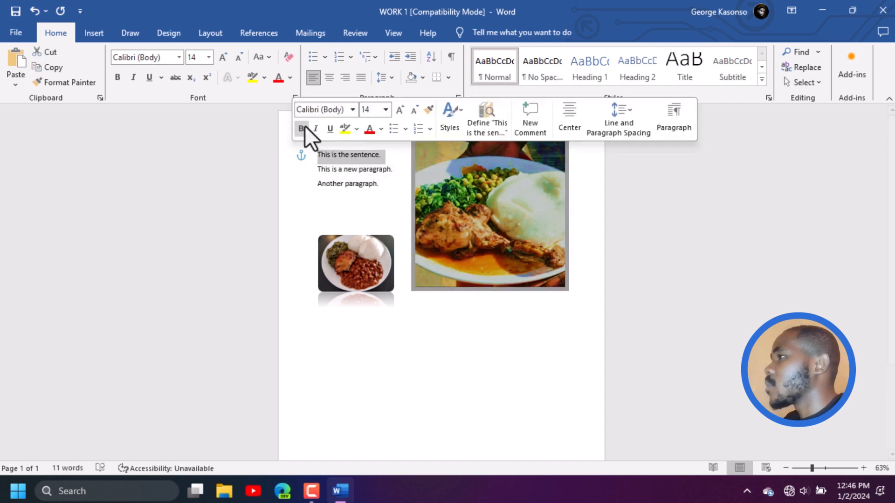
pyautogui.click(301, 127)
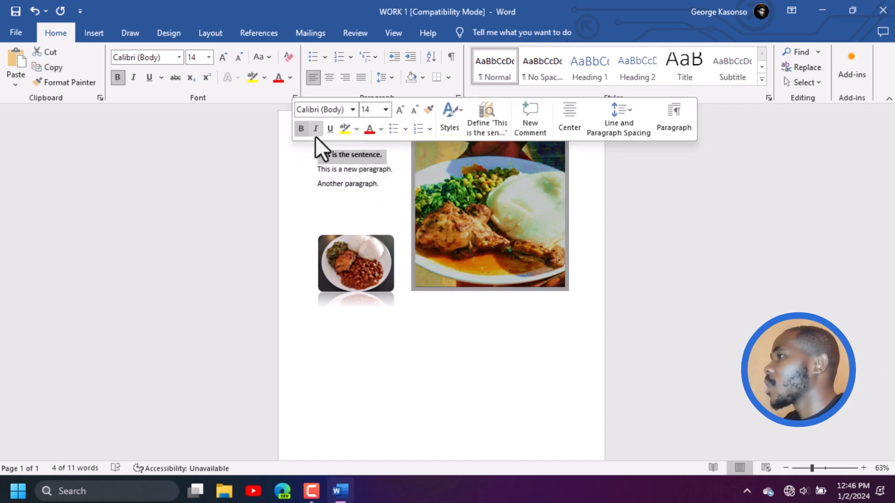
pyautogui.click(317, 129)
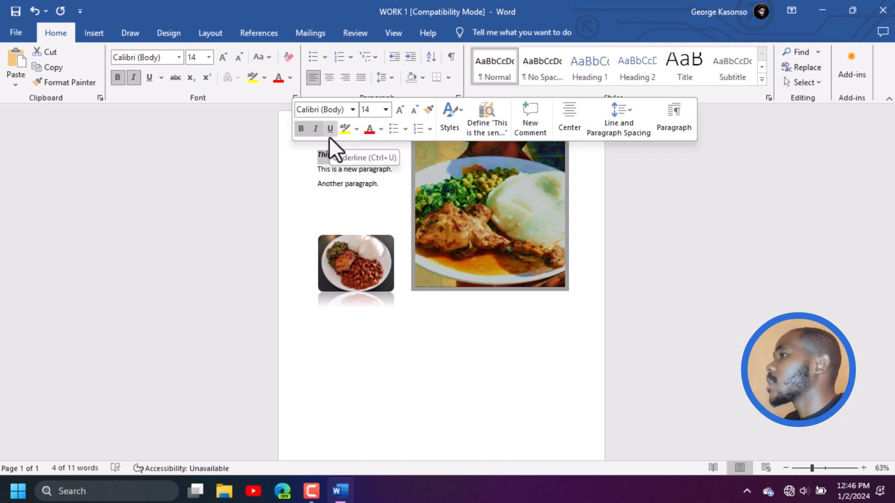
pyautogui.click(161, 78)
pyautogui.click(163, 96)
pyautogui.click(474, 349)
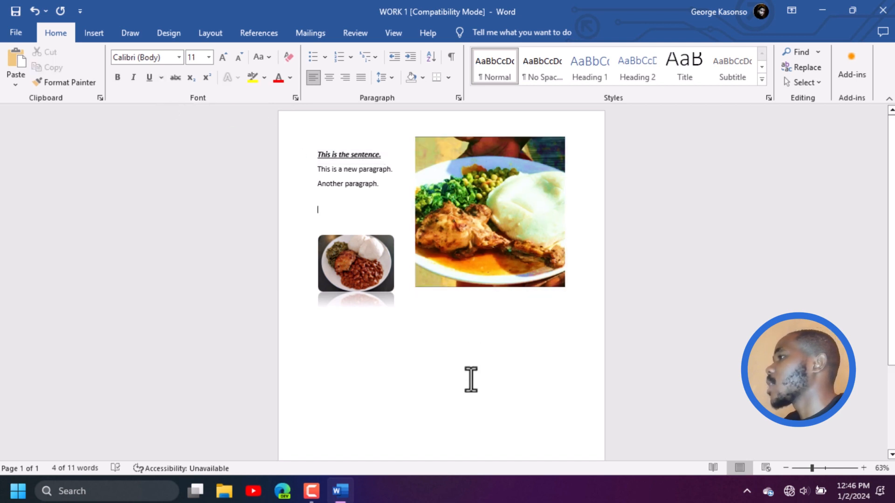
# Lower the chicken photo to line up with the first line of text, and fine-tune the reflected plate photo's position below the paragraphs
pyautogui.click(381, 268)
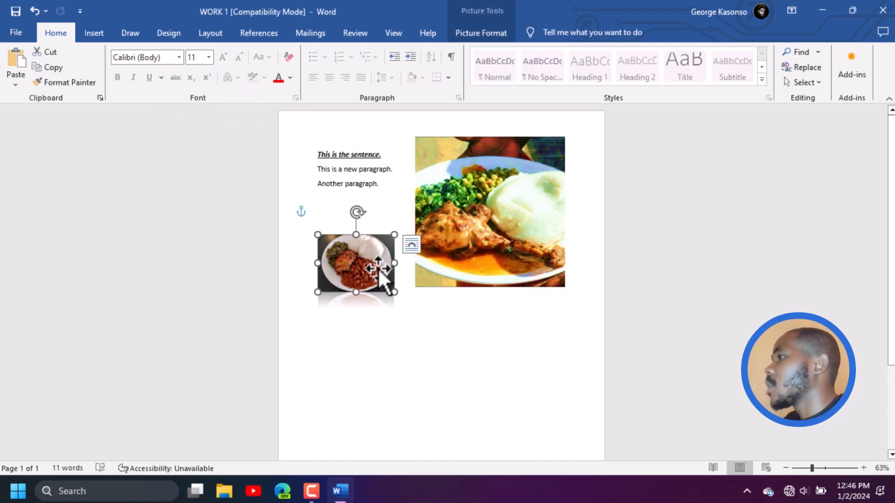
pyautogui.moveTo(378, 267); pyautogui.dragTo(379, 266)
pyautogui.click(519, 226)
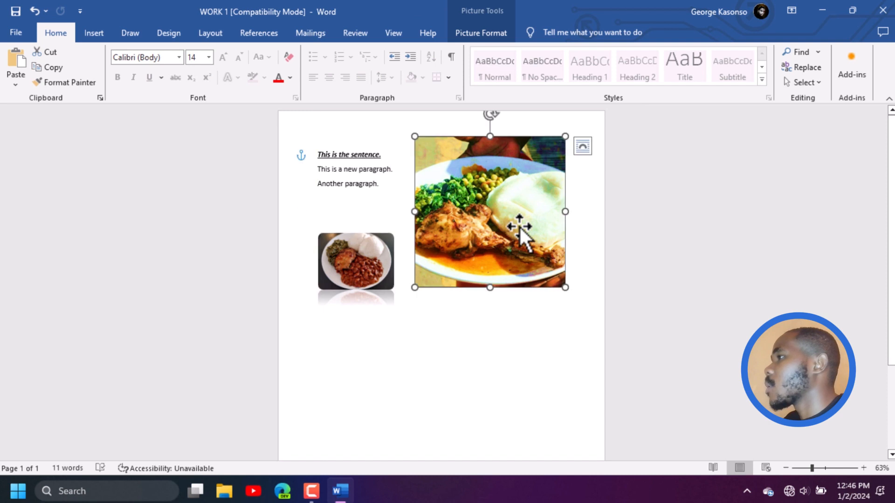
pyautogui.moveTo(518, 225); pyautogui.dragTo(515, 226)
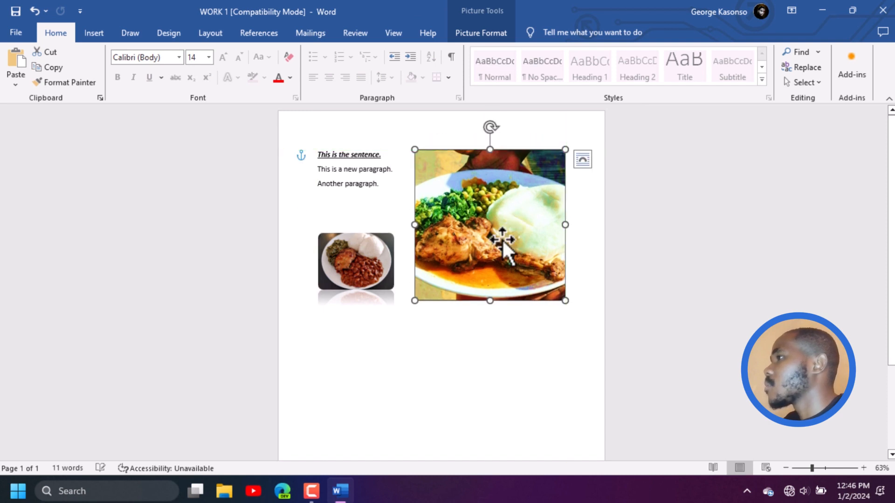
pyautogui.click(351, 257)
pyautogui.click(464, 376)
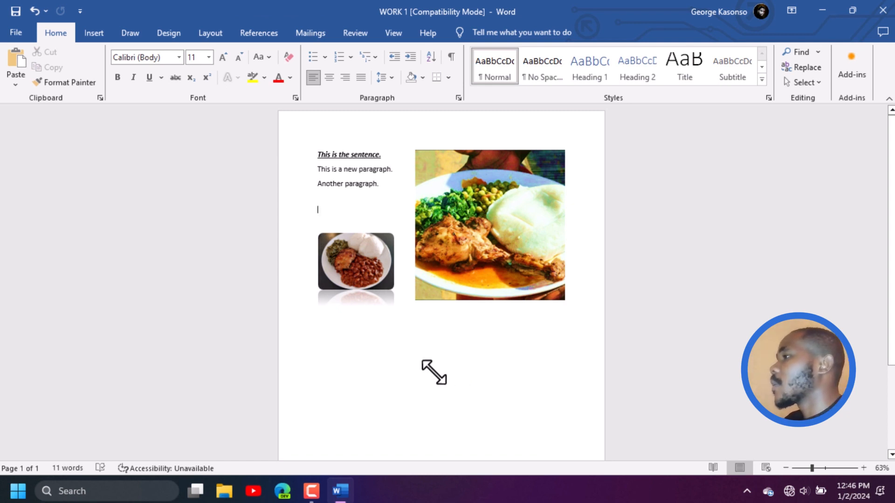
pyautogui.moveTo(364, 278); pyautogui.dragTo(364, 280)
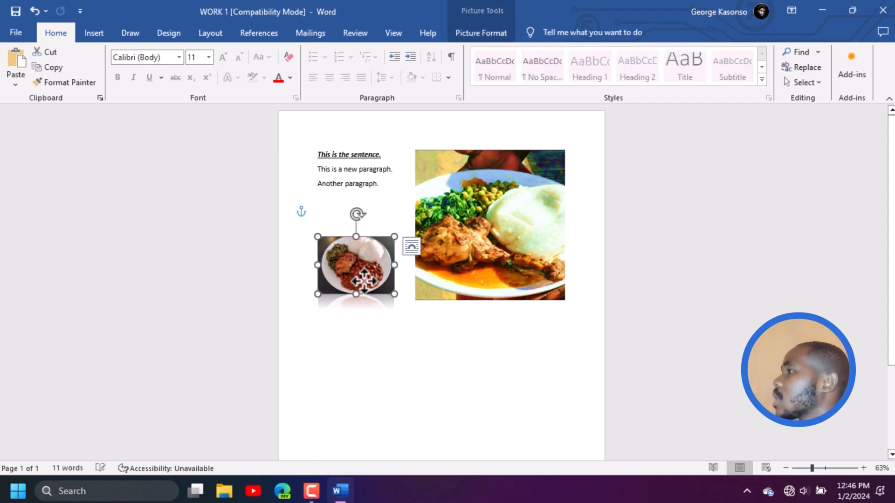
pyautogui.click(511, 398)
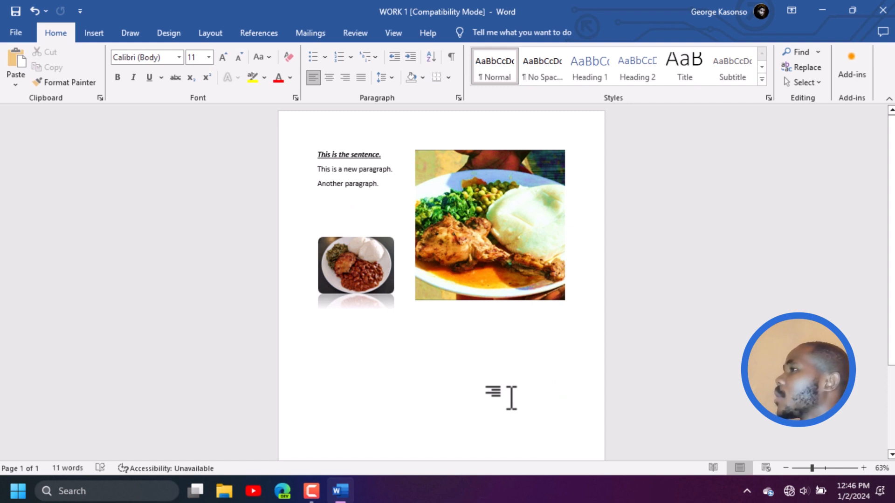
# Review the print settings and preview, trying 6 copies and returning the number of copies to 1
pyautogui.click(19, 32)
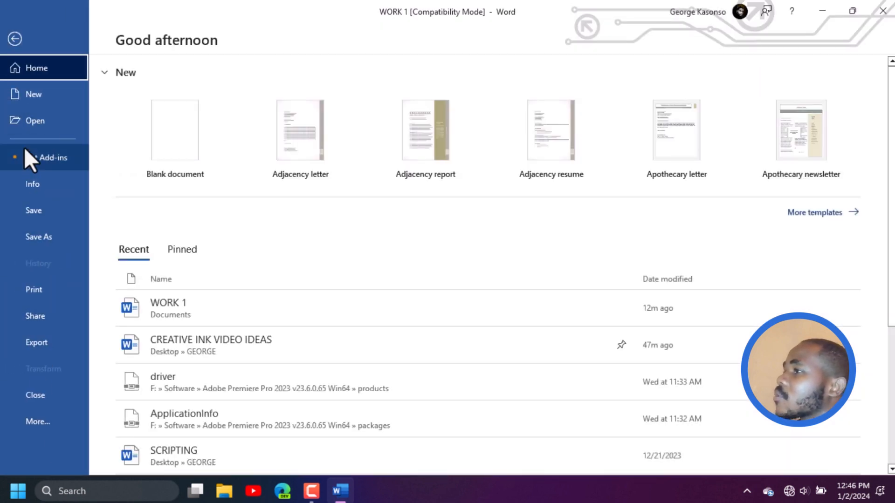
pyautogui.click(35, 289)
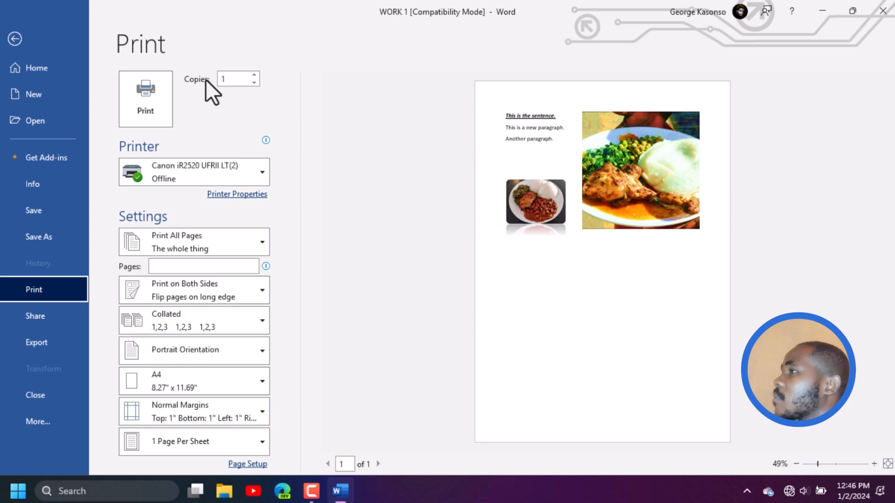
pyautogui.click(254, 75)
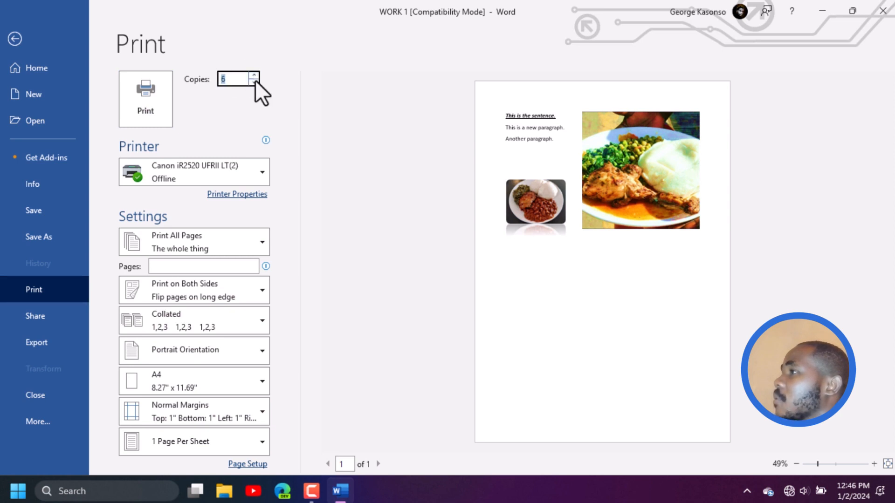
pyautogui.click(255, 80)
pyautogui.click(256, 80)
pyautogui.click(255, 81)
pyautogui.click(255, 80)
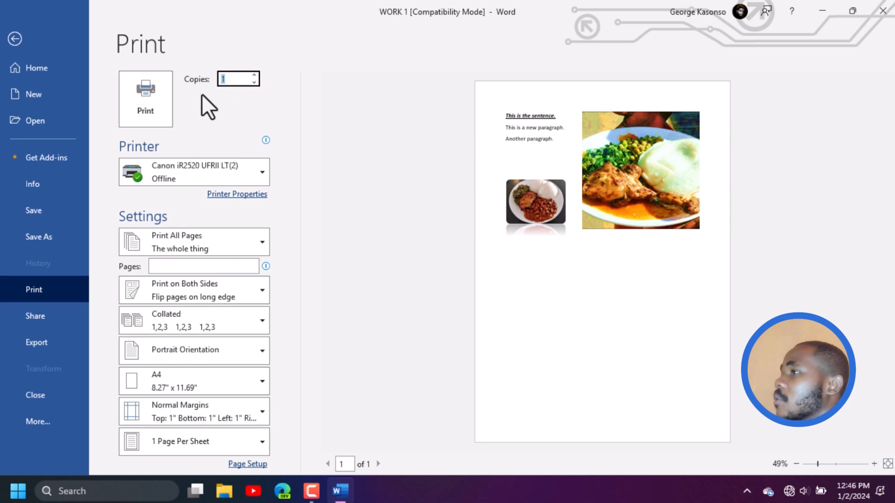
# Save the document, and save a copy to the Desktop as a Word Document named WORK 1, accepting the upgrade to the newest file format
pyautogui.click(30, 211)
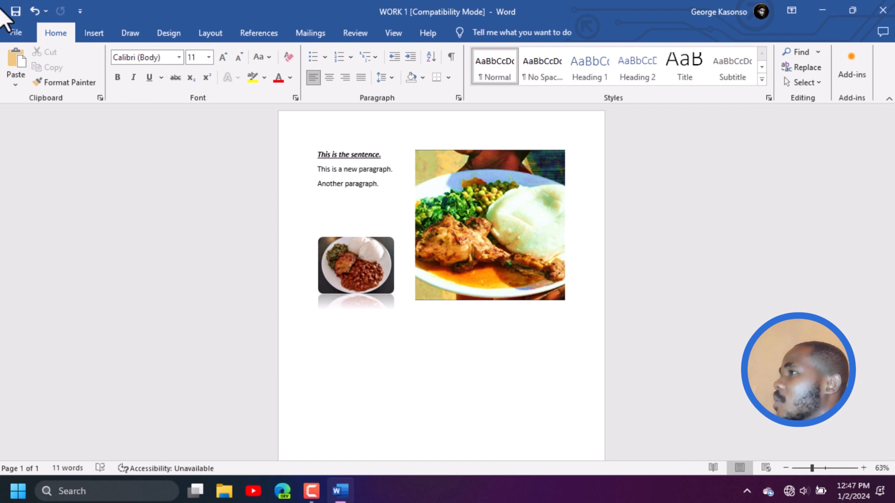
pyautogui.click(21, 28)
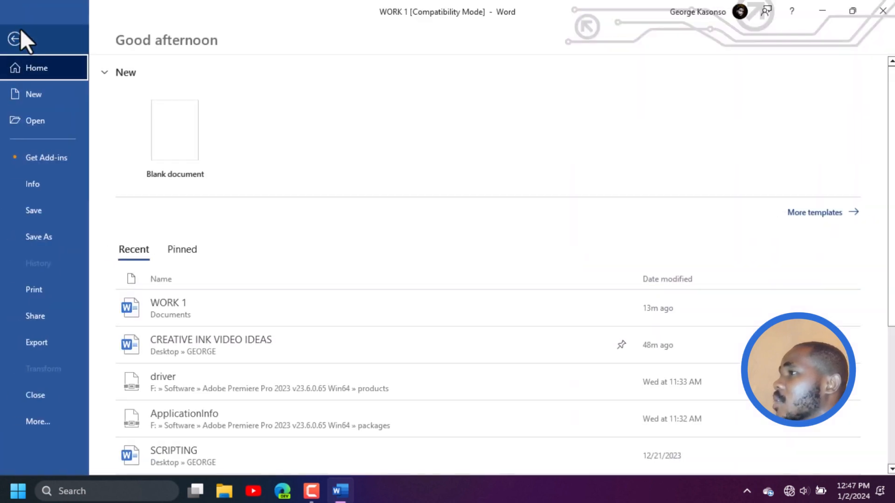
pyautogui.click(45, 238)
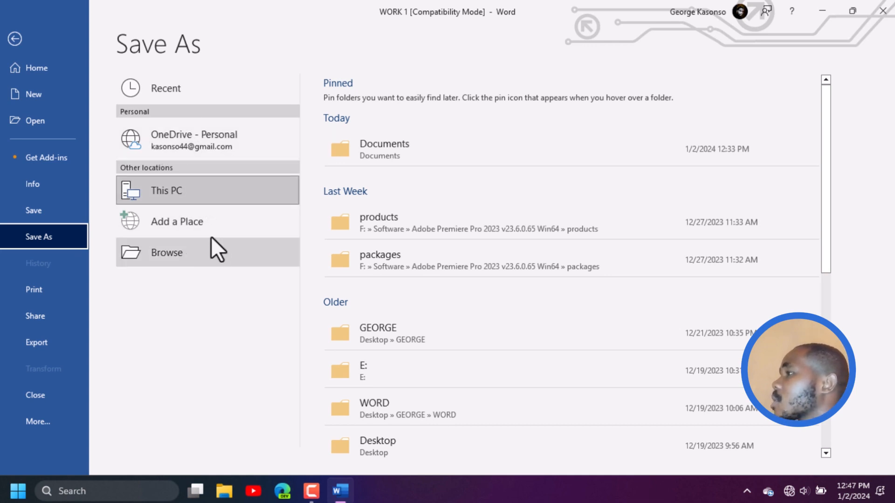
pyautogui.moveTo(829, 222); pyautogui.dragTo(828, 333)
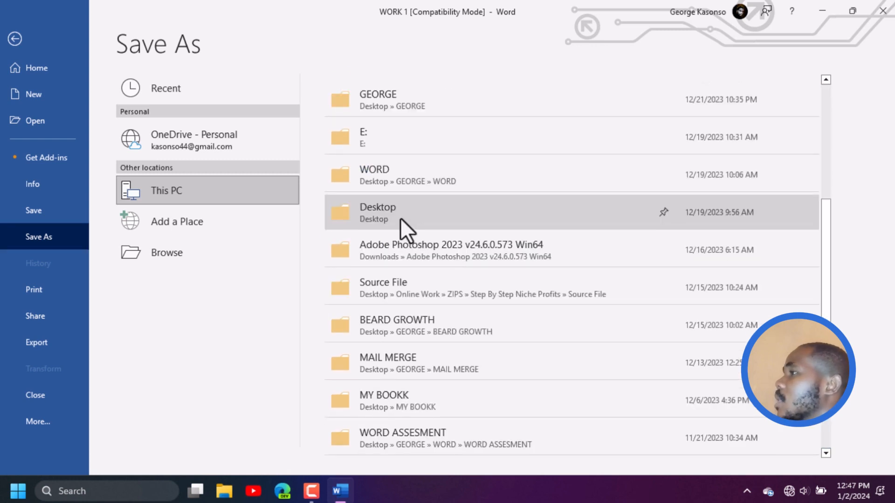
pyautogui.click(401, 218)
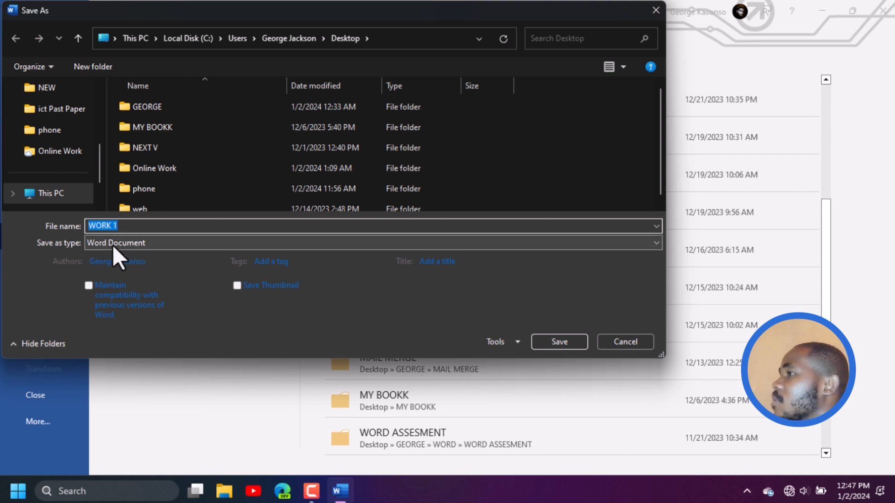
pyautogui.click(561, 341)
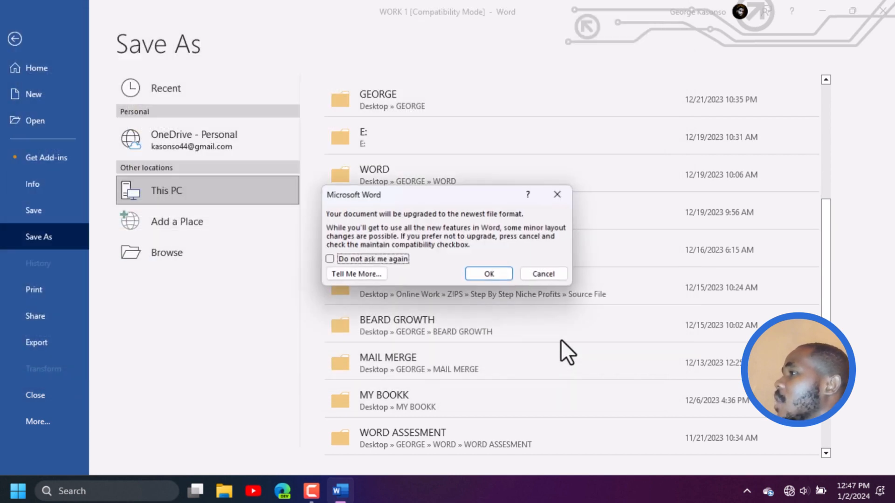
pyautogui.click(477, 275)
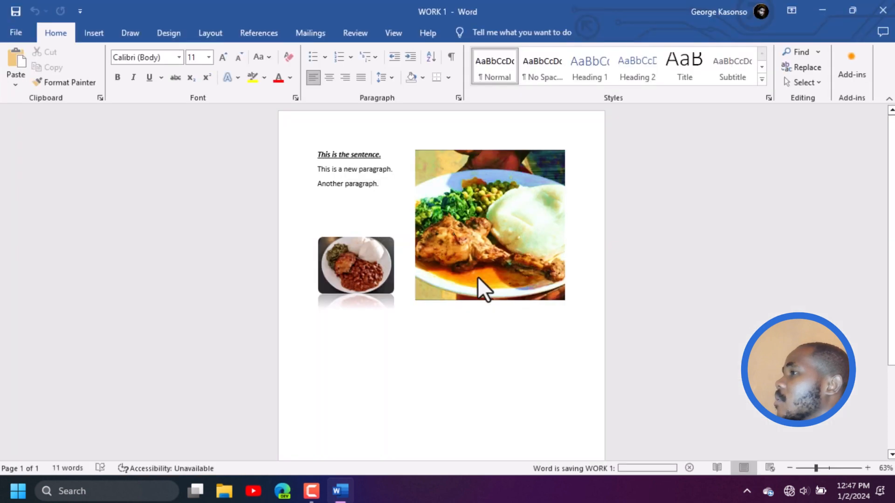
# Export the document as a PDF named WORK 1 to the Desktop
pyautogui.click(16, 32)
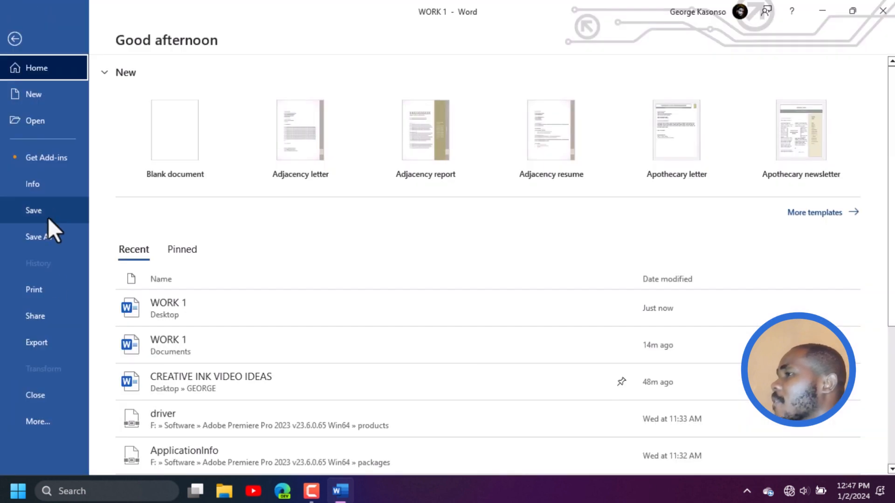
pyautogui.click(40, 341)
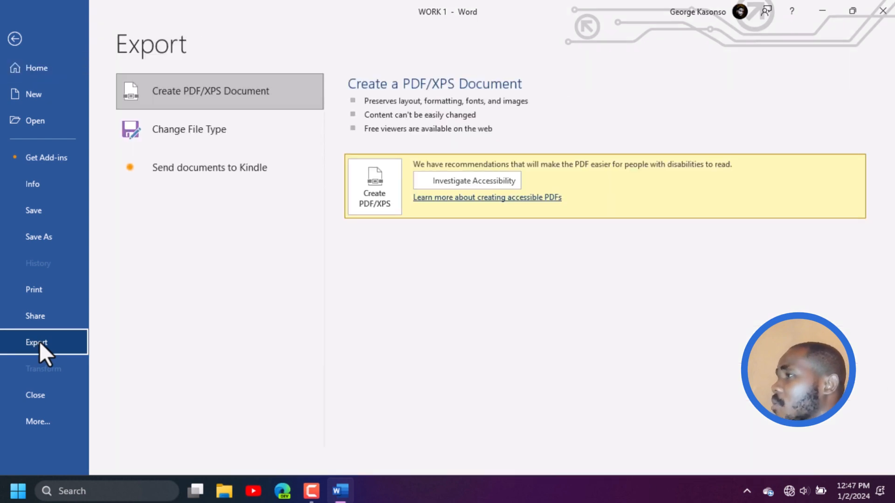
pyautogui.click(21, 67)
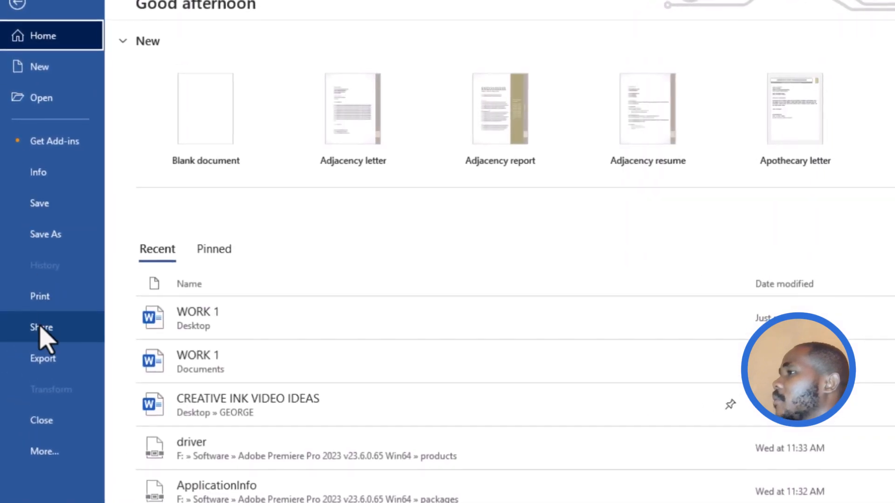
pyautogui.click(44, 359)
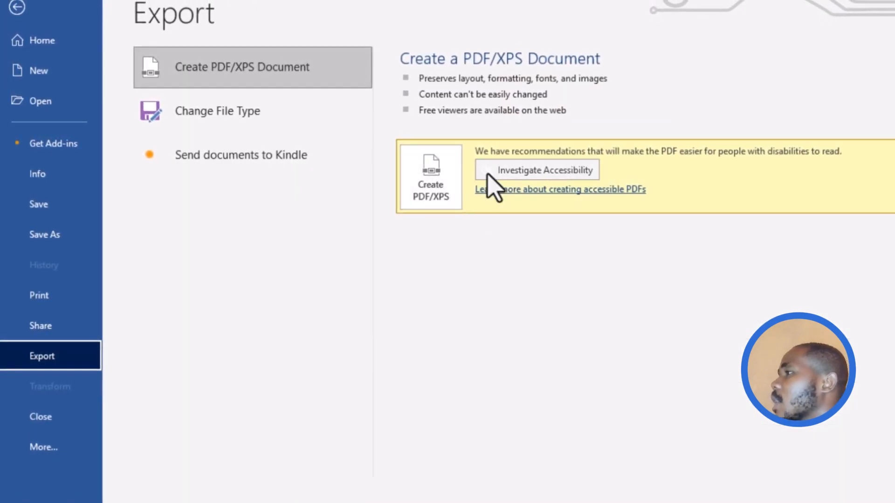
pyautogui.click(428, 198)
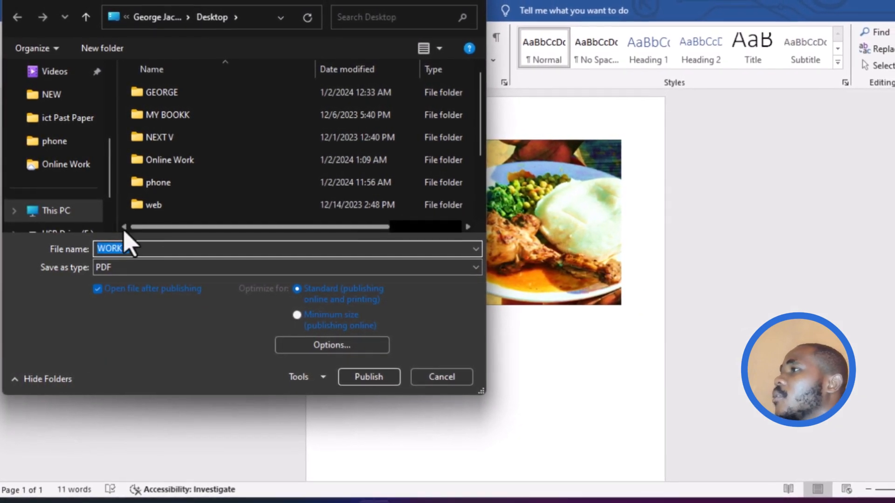
pyautogui.moveTo(109, 160); pyautogui.dragTo(110, 76)
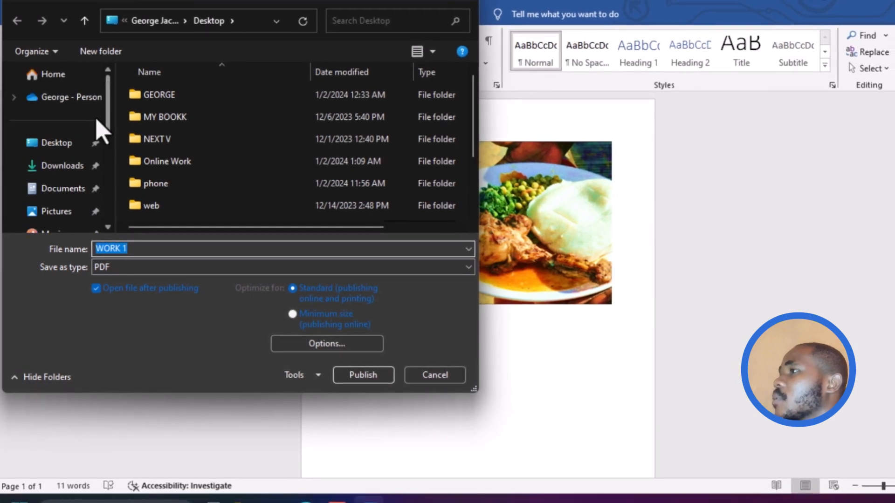
pyautogui.click(70, 148)
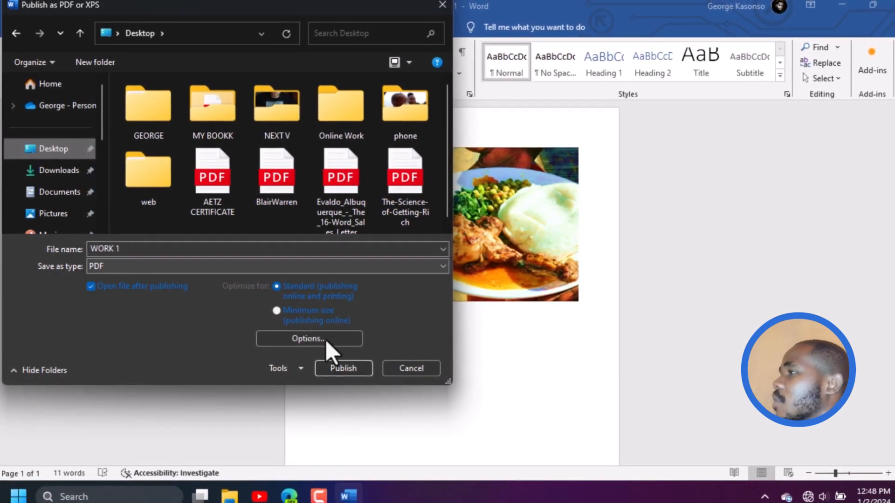
pyautogui.click(343, 368)
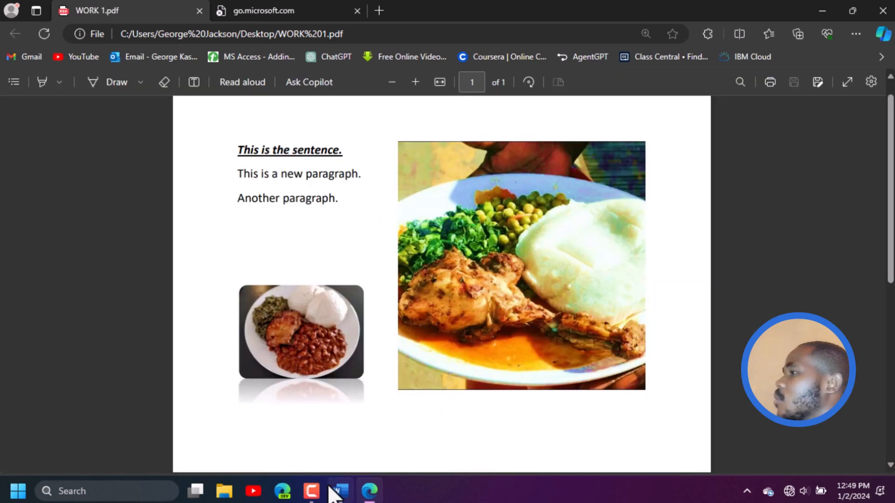
# Switch back to Word and select the reflected plate photo below the paragraphs
pyautogui.click(340, 490)
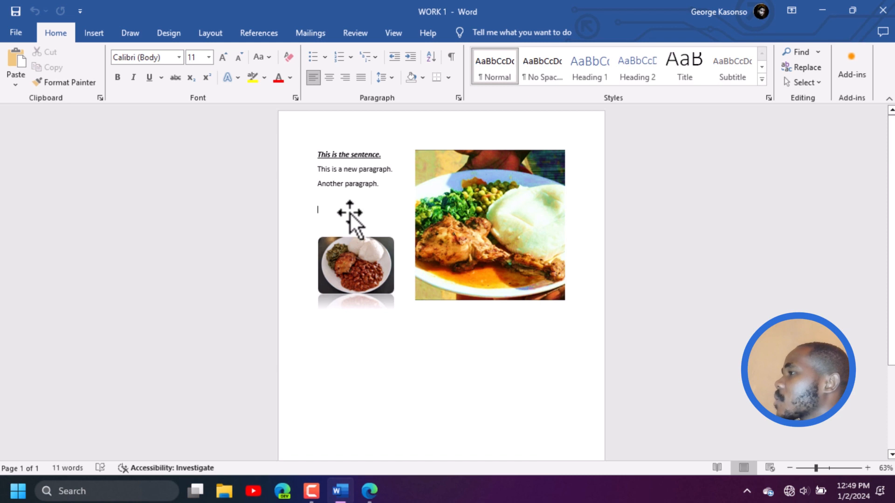
pyautogui.click(363, 270)
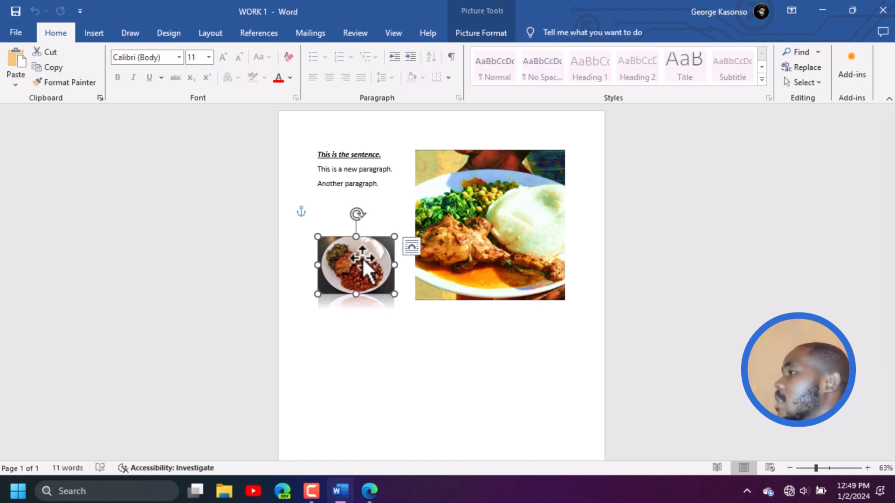